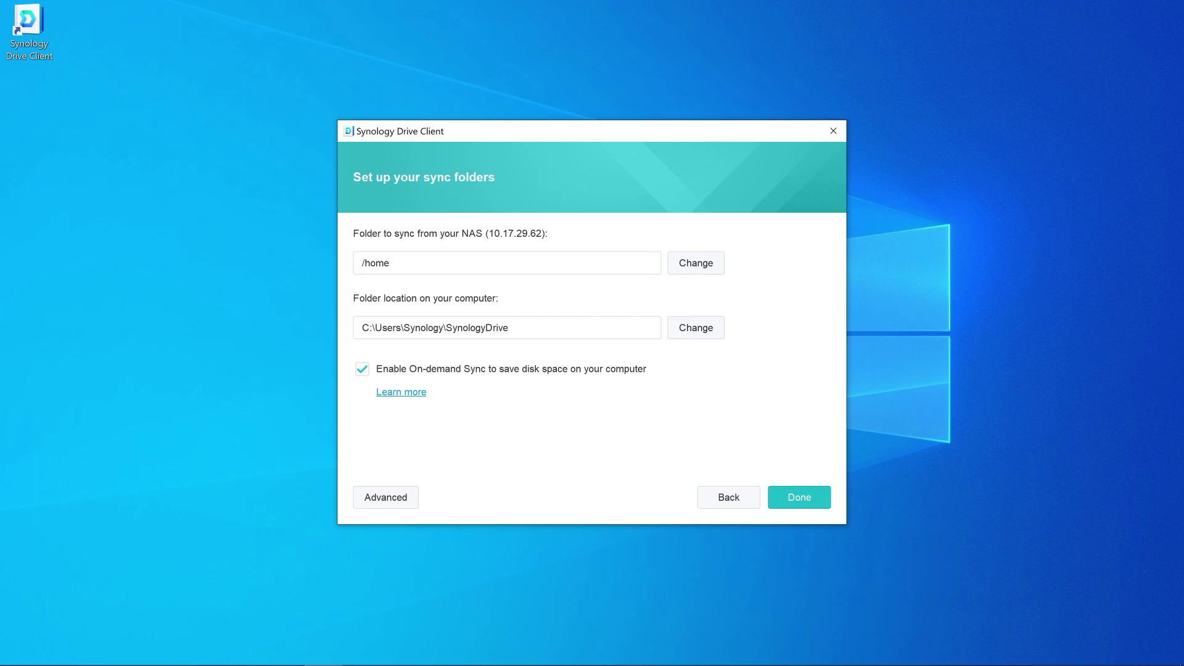
left_click(380, 499)
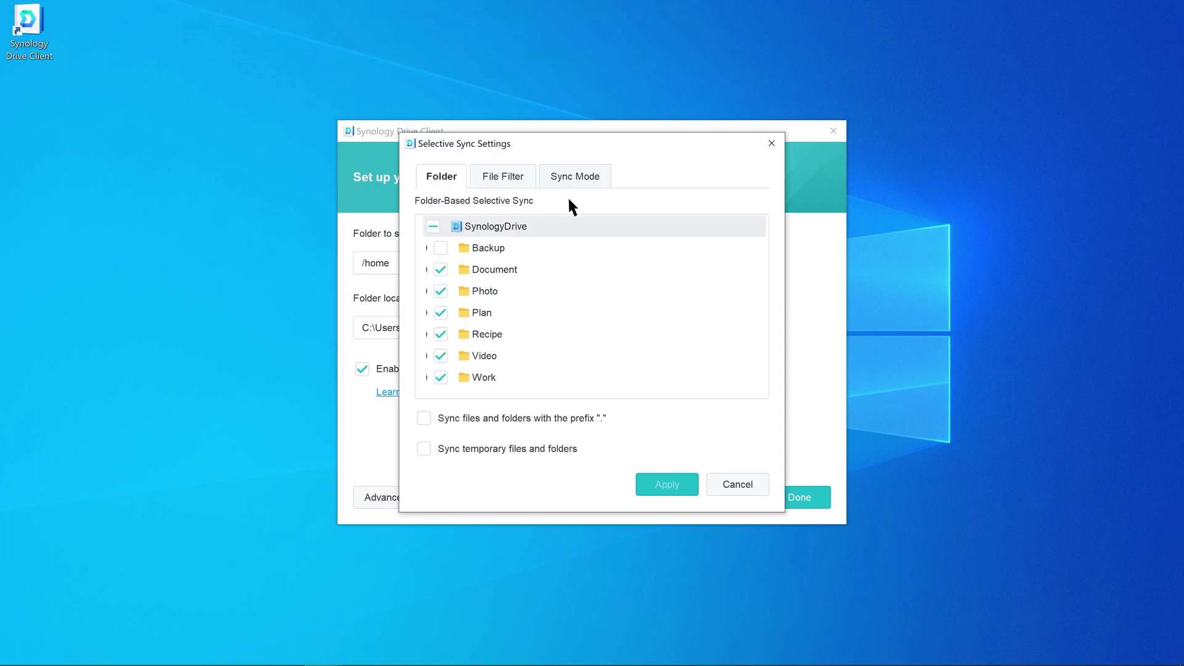
left_click(575, 179)
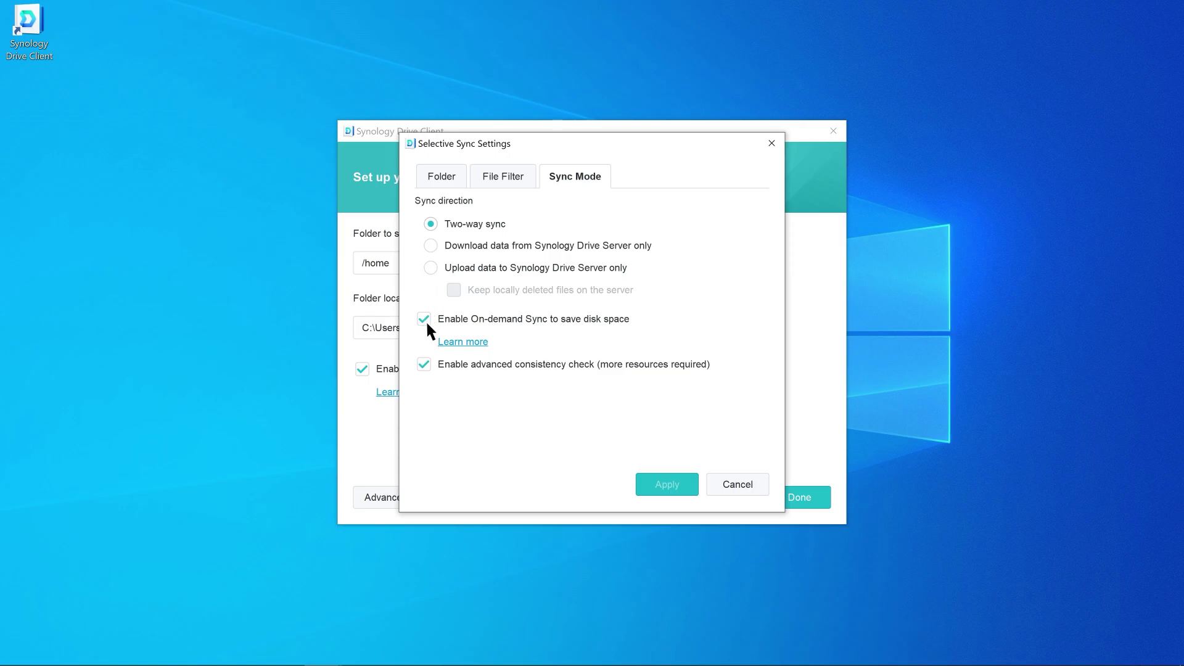
- Finish the My Drive two-way sync task and skip past the intro slides to Sync Tasks
left_click(670, 491)
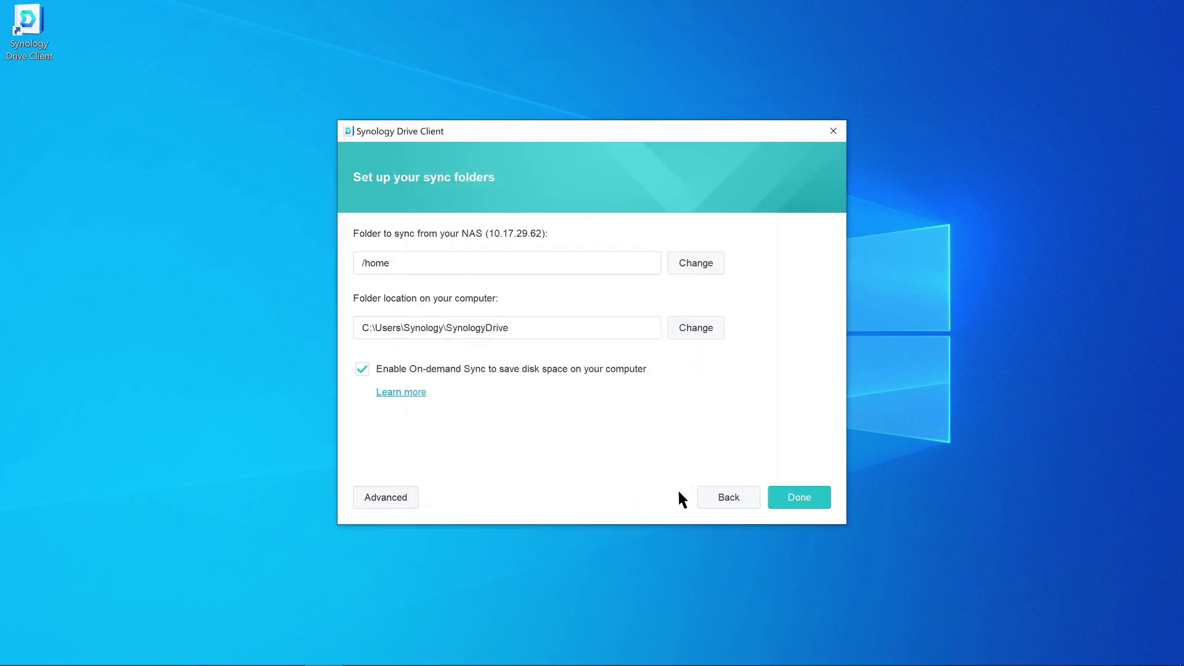
left_click(801, 502)
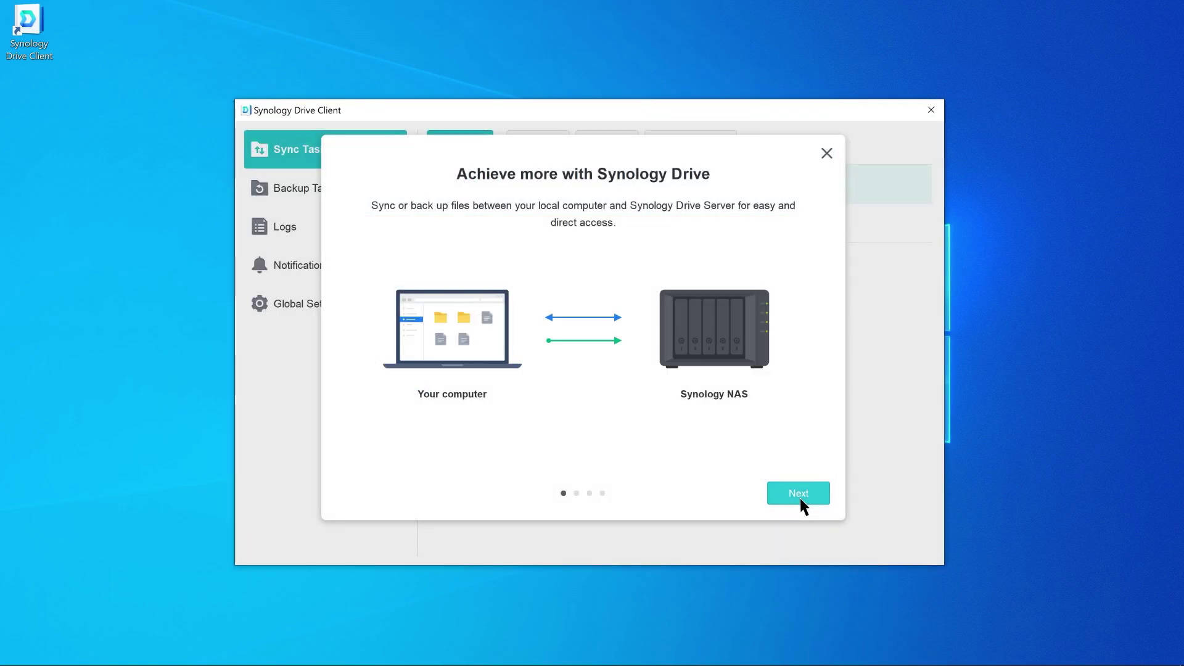
left_click(799, 496)
left_click(799, 496)
left_click(799, 495)
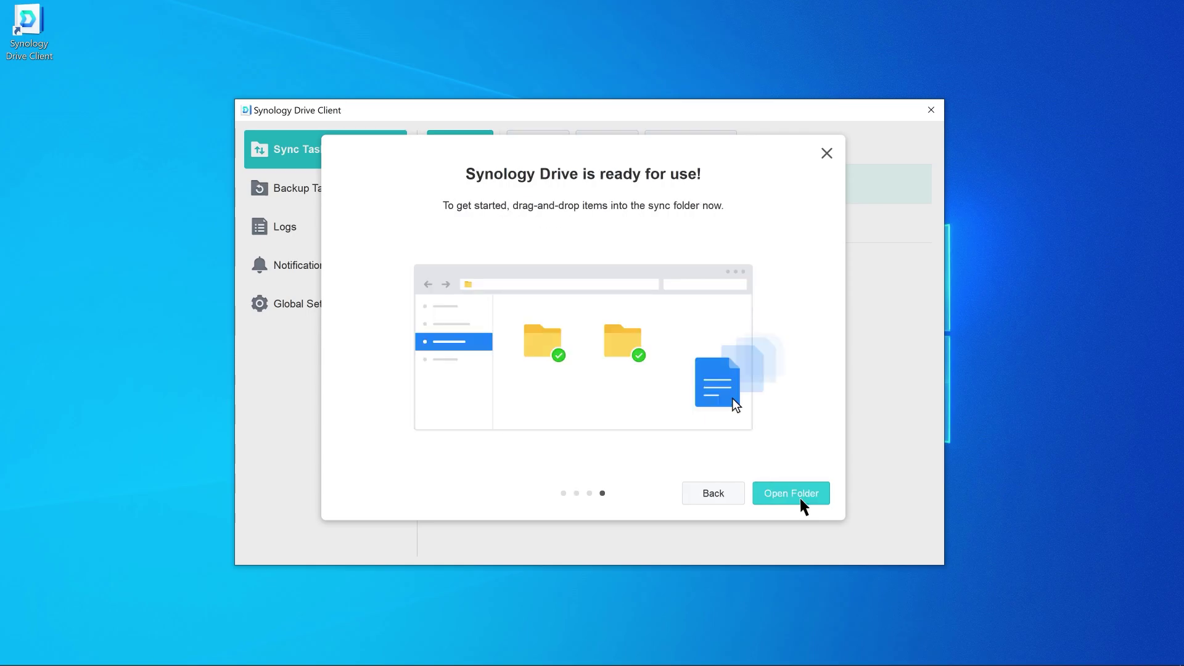
left_click(799, 495)
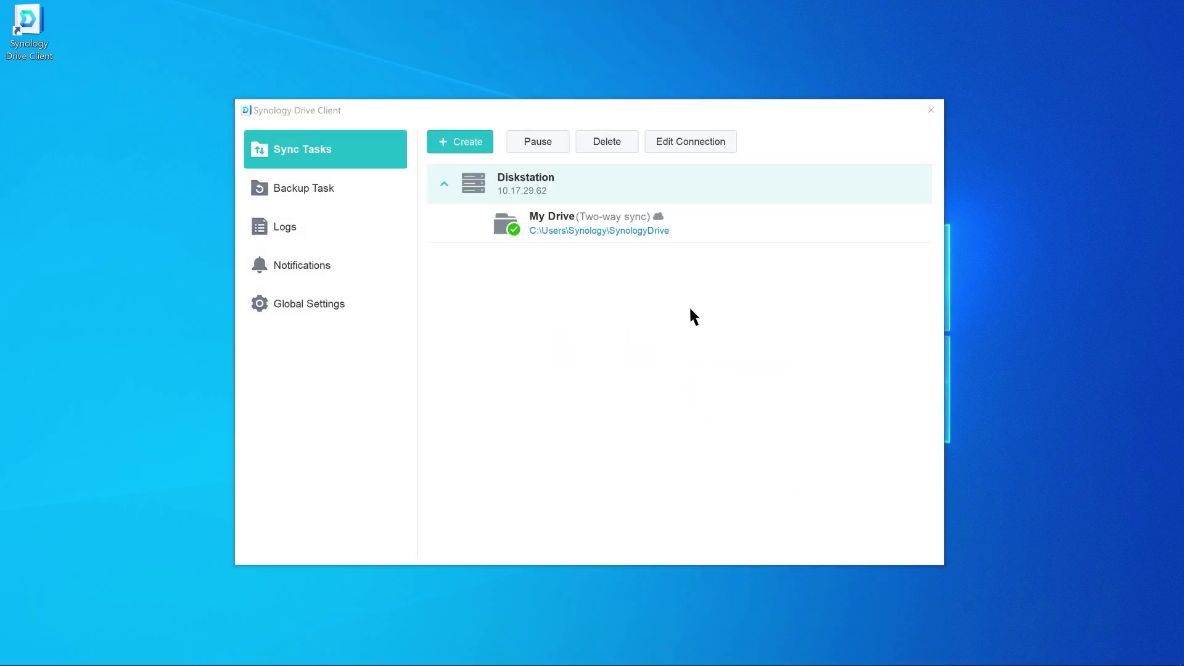
- Open the local SynologyDrive folder, check Photo's 0 bytes on disk, then browse Photo and back
left_click(659, 230)
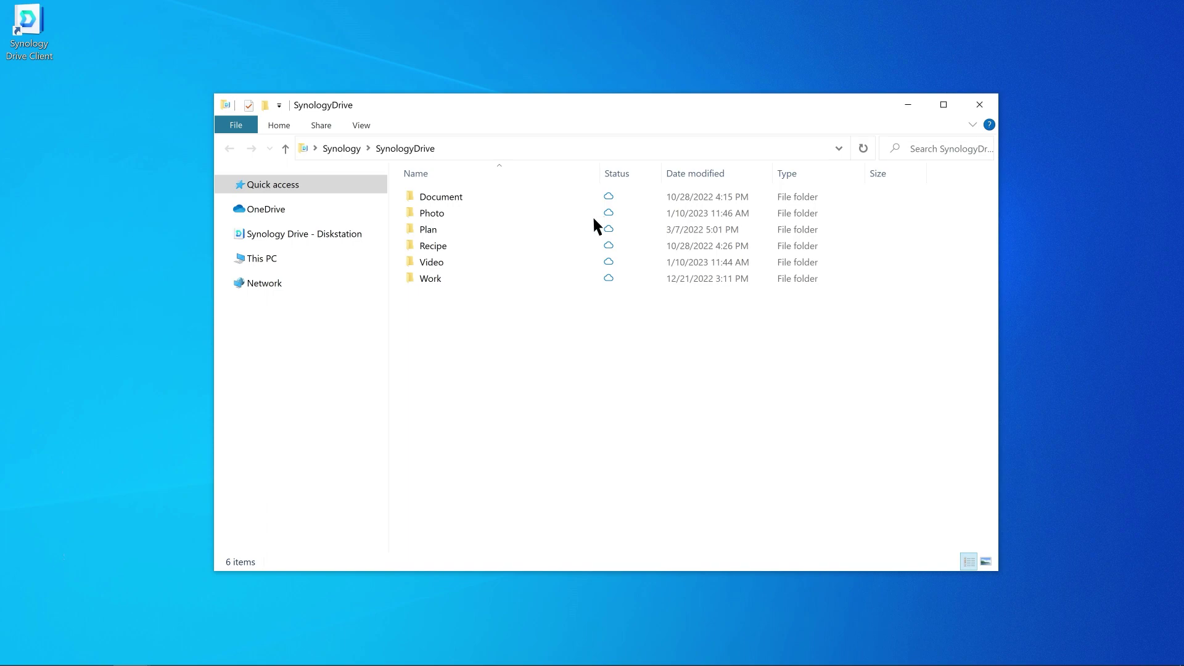
right_click(456, 212)
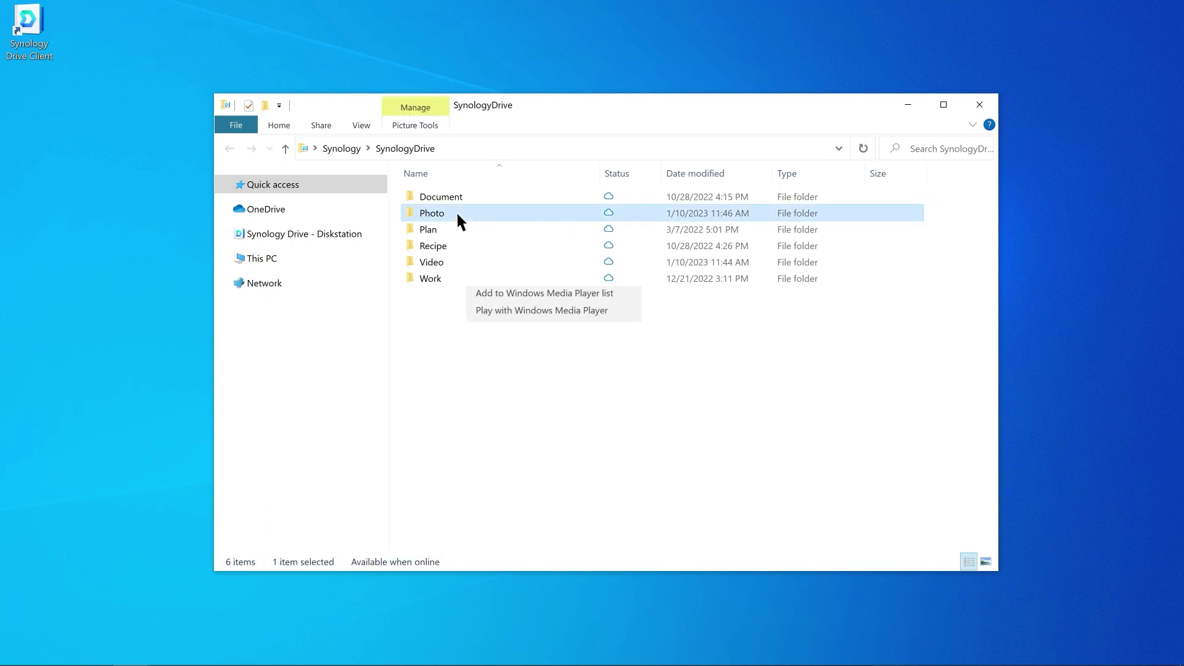
left_click(520, 614)
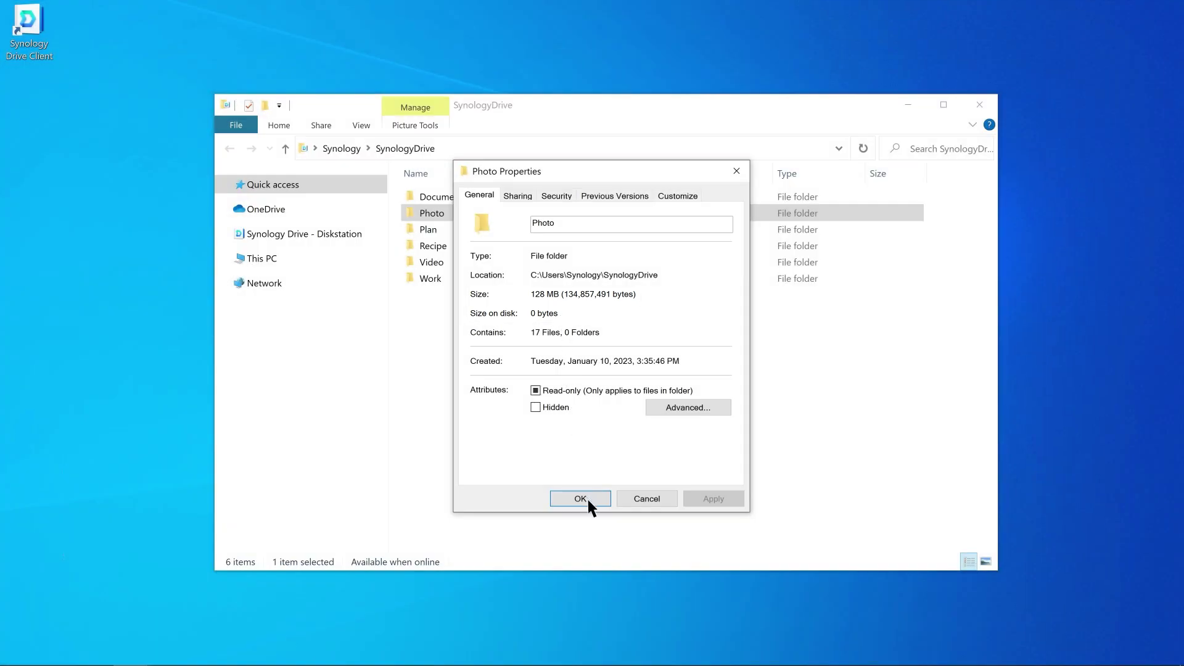
left_click(587, 500)
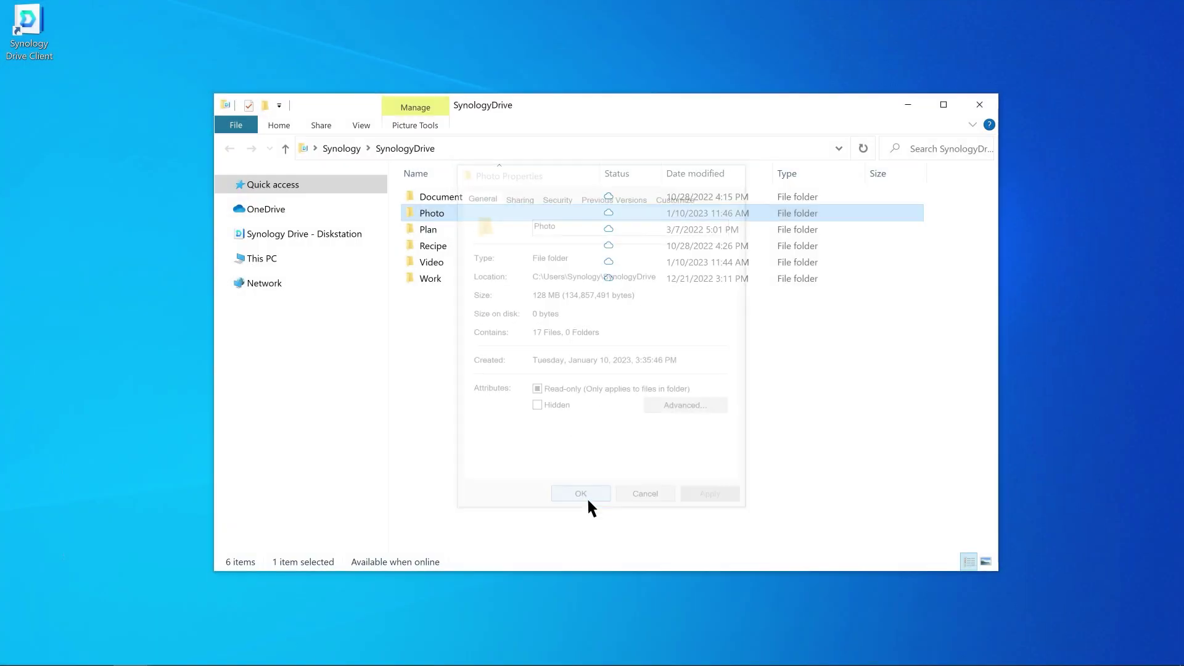
double_click(493, 216)
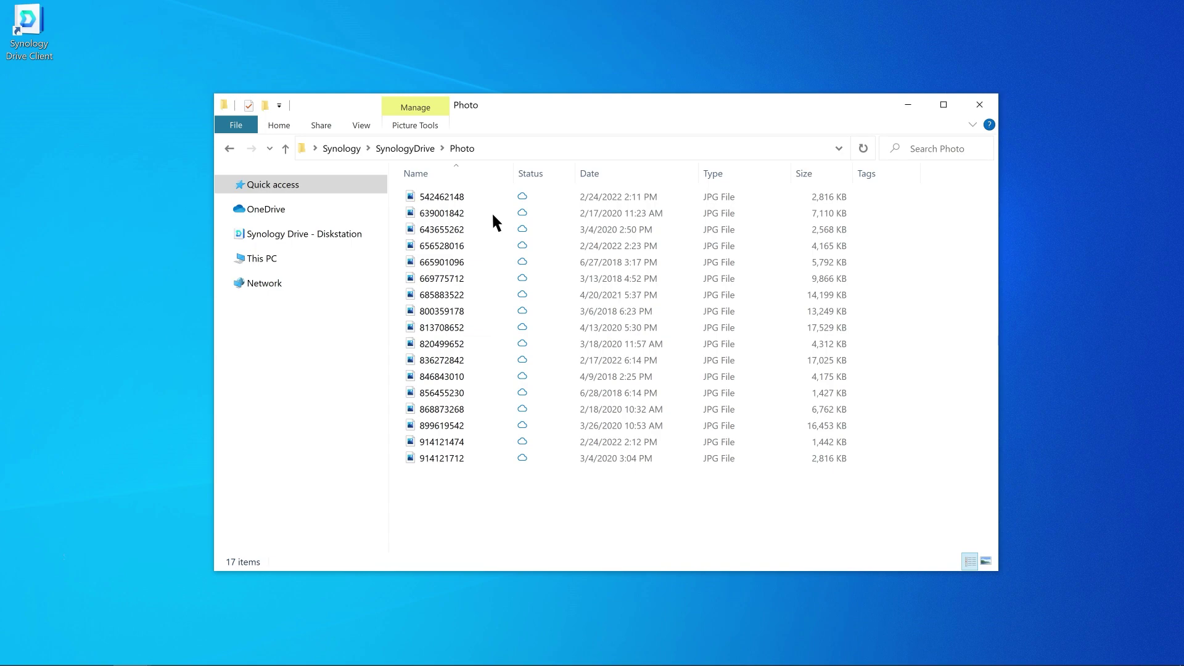
left_click(428, 152)
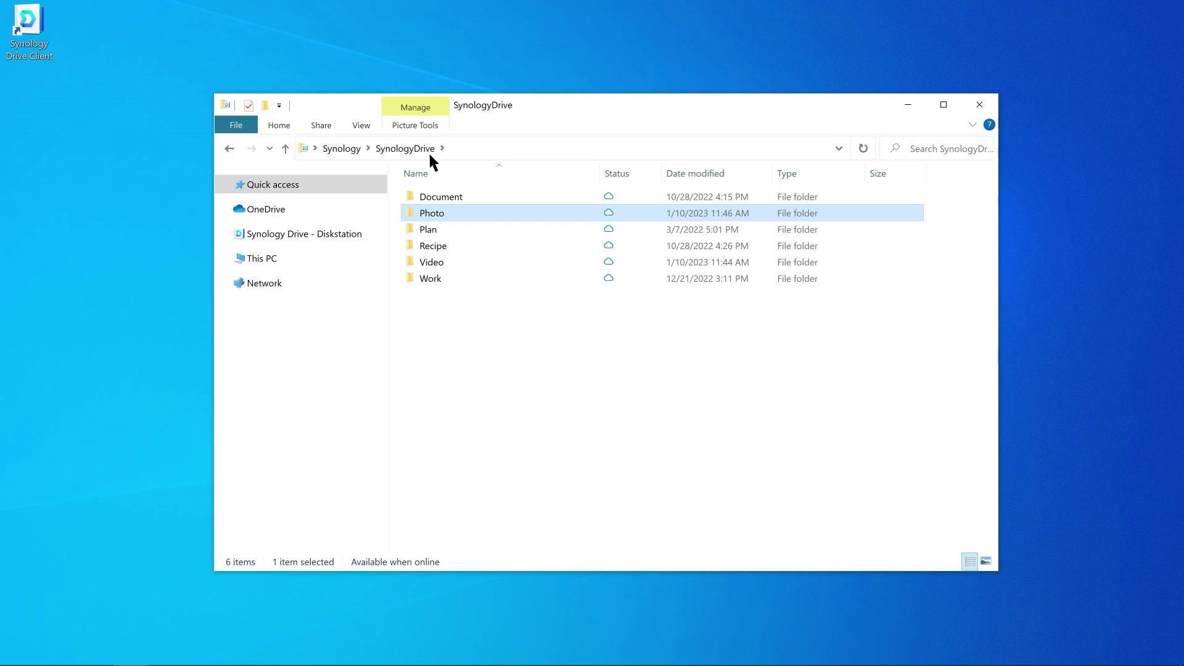
- Pin the Photo folder's local copy permanently via the Synology Drive menu
right_click(442, 214)
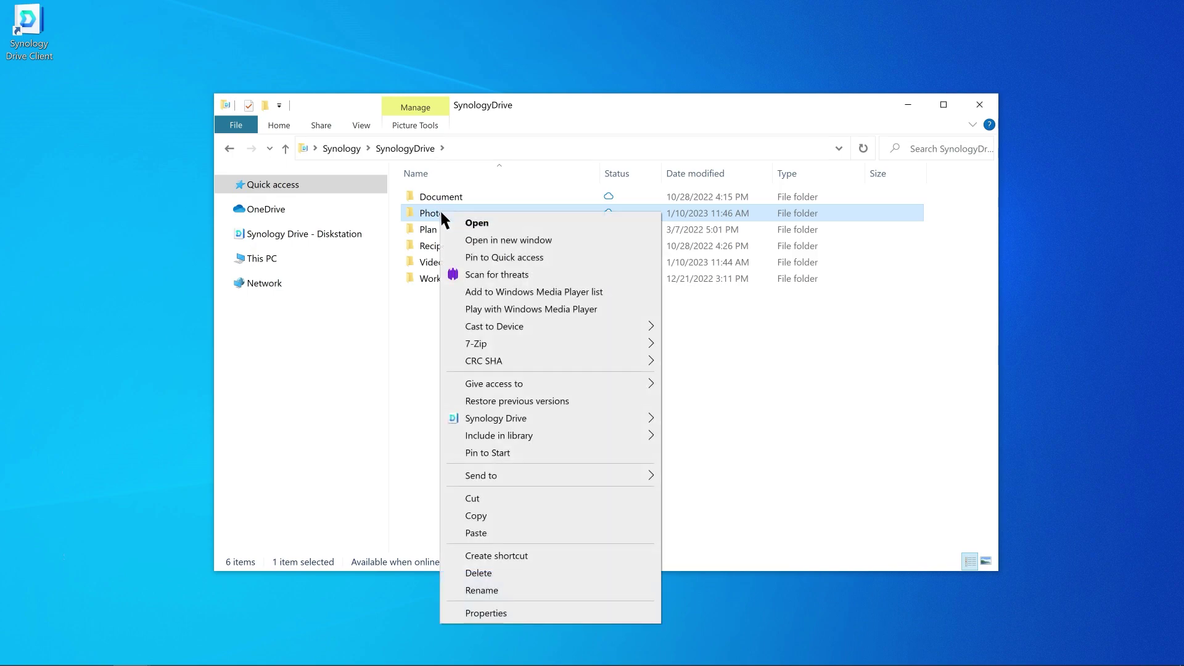
mouse_move(528, 418)
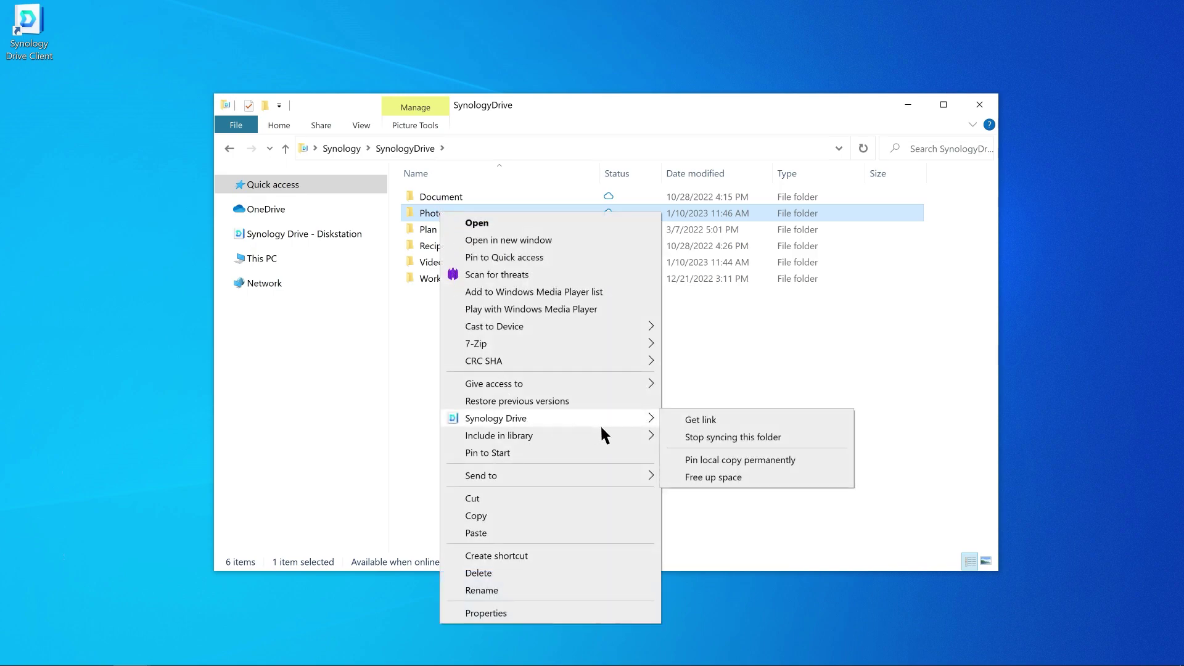
left_click(678, 462)
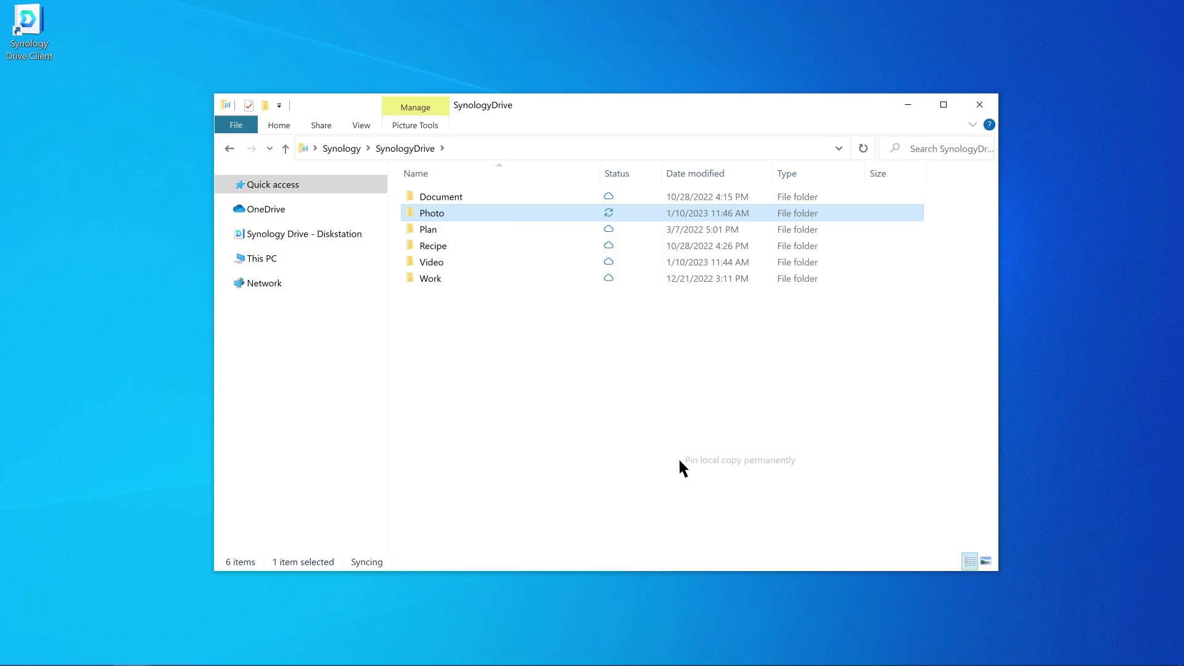
- View photo 914121712 and confirm its Properties show 2.75 MB on disk
double_click(504, 213)
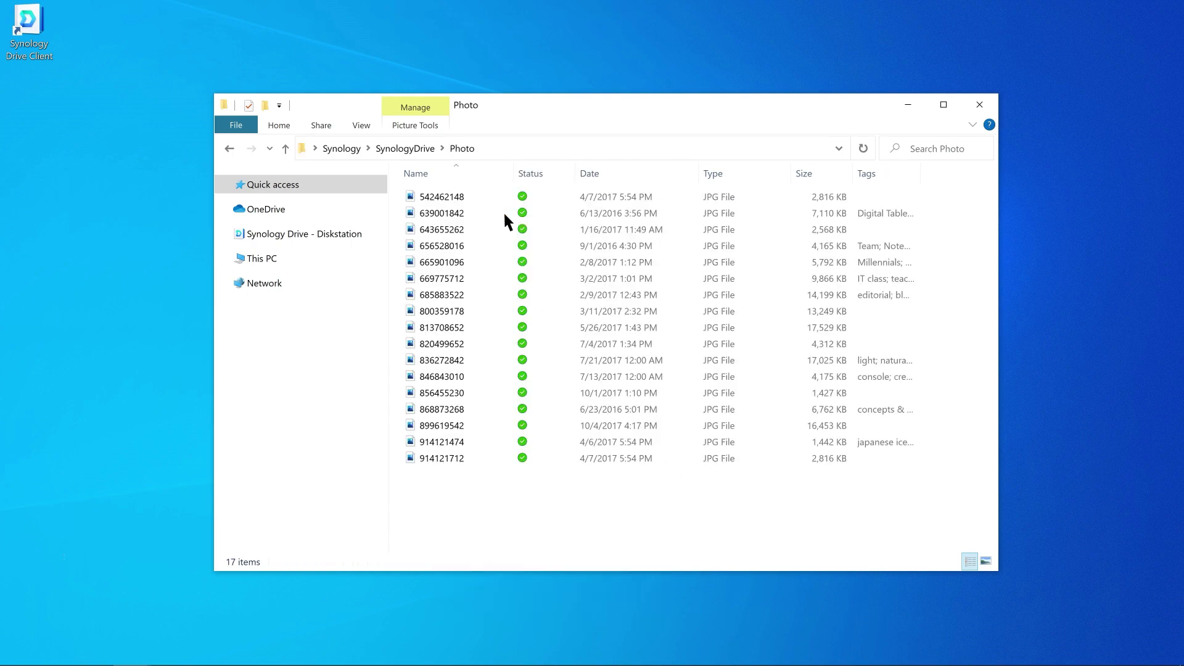
double_click(486, 458)
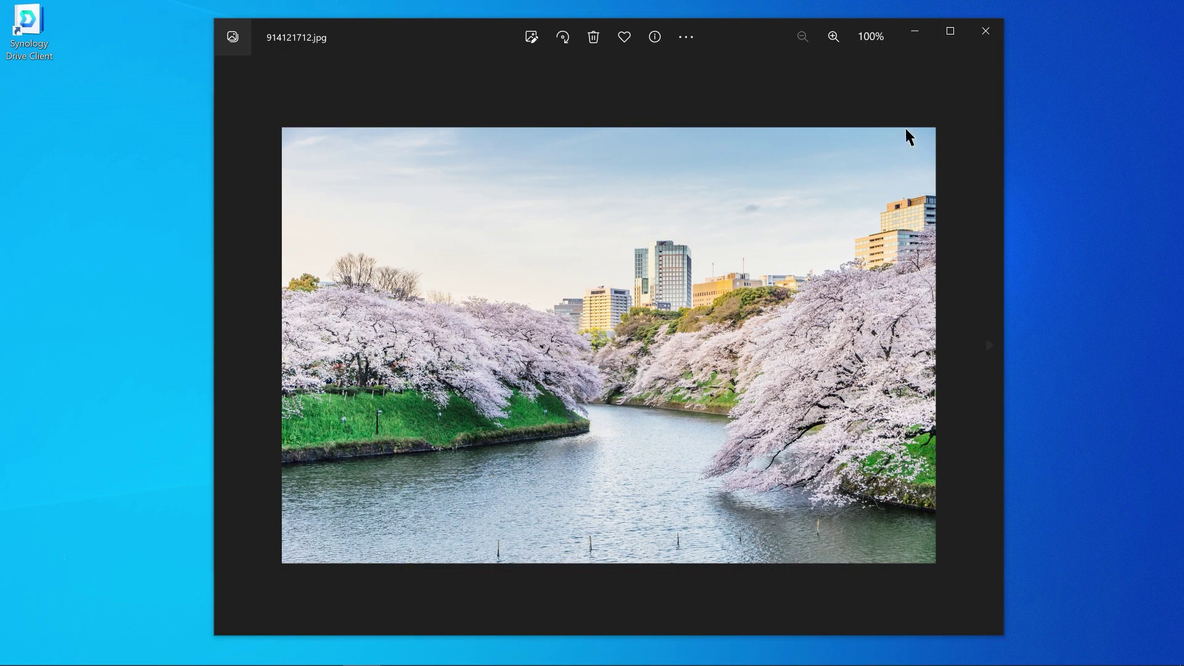
left_click(985, 30)
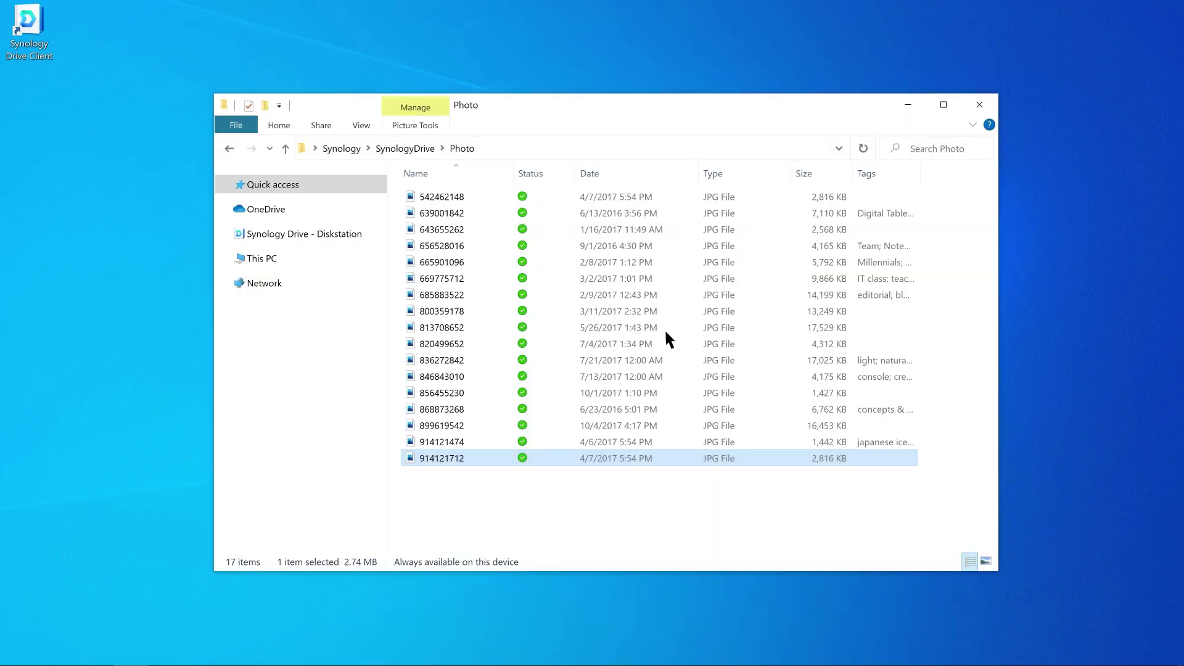
right_click(486, 462)
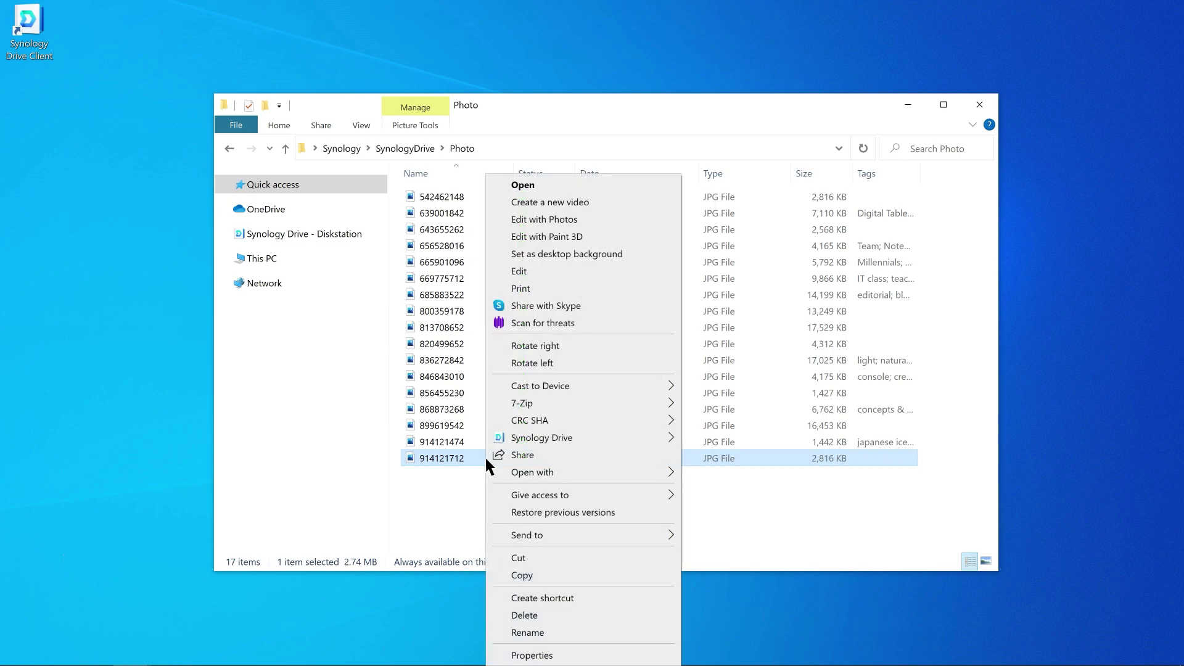
left_click(518, 655)
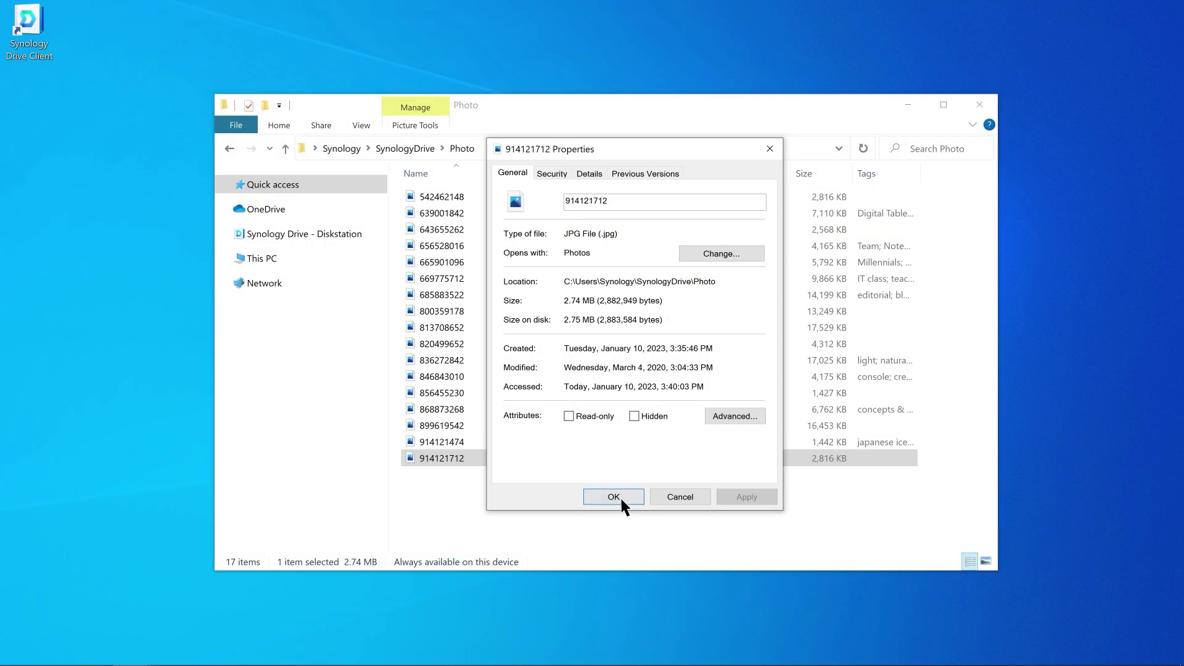
left_click(619, 497)
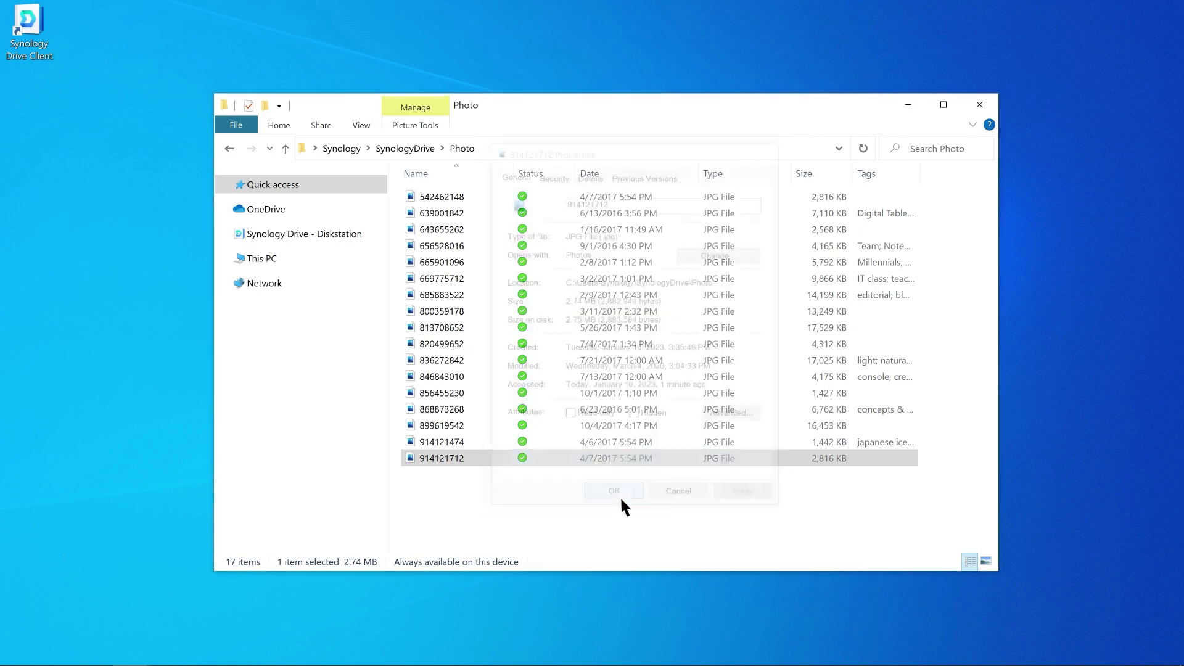
- Back in SynologyDrive, unpin the Photo folder's permanent local copy
left_click(413, 149)
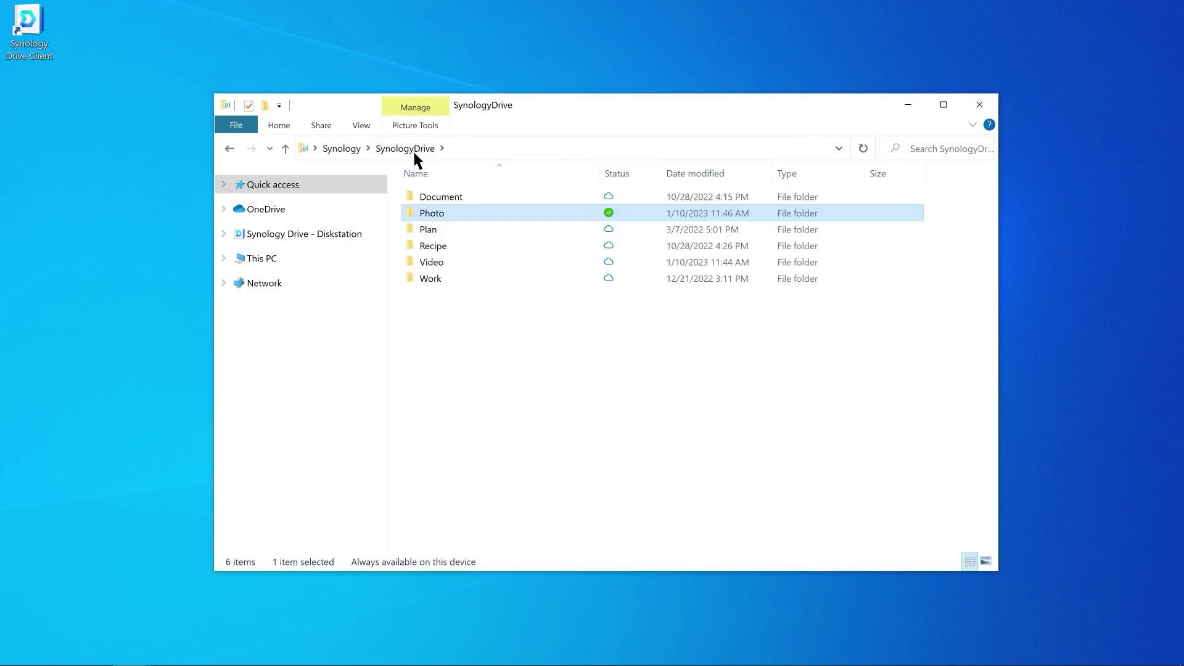
right_click(435, 209)
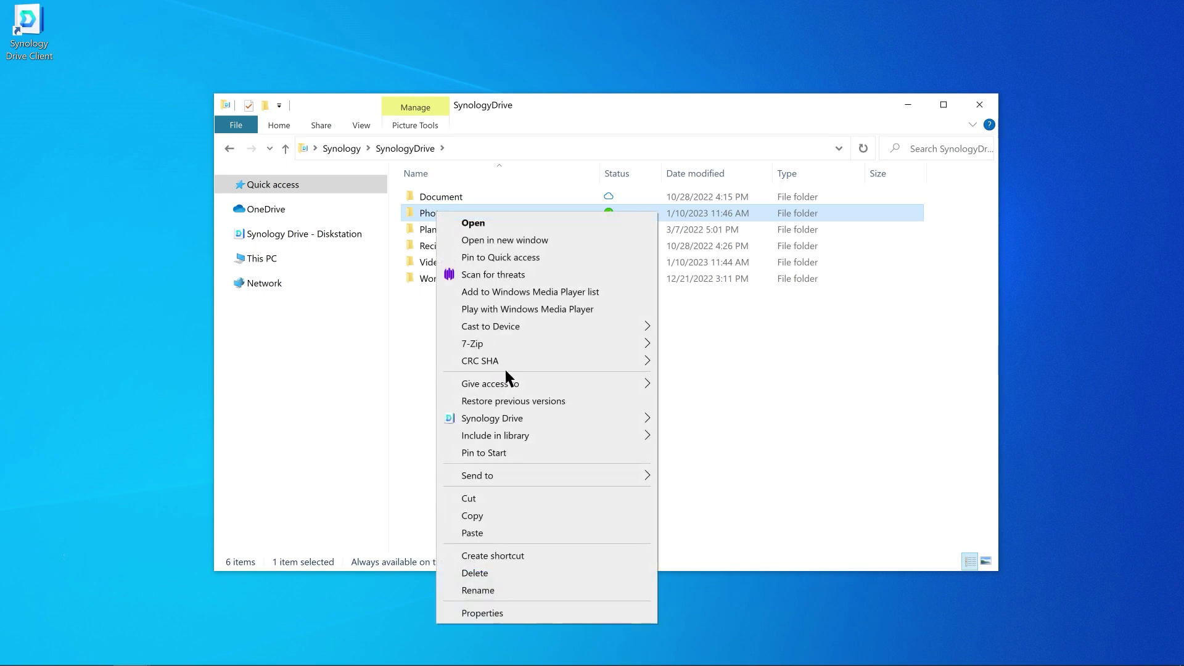
mouse_move(542, 425)
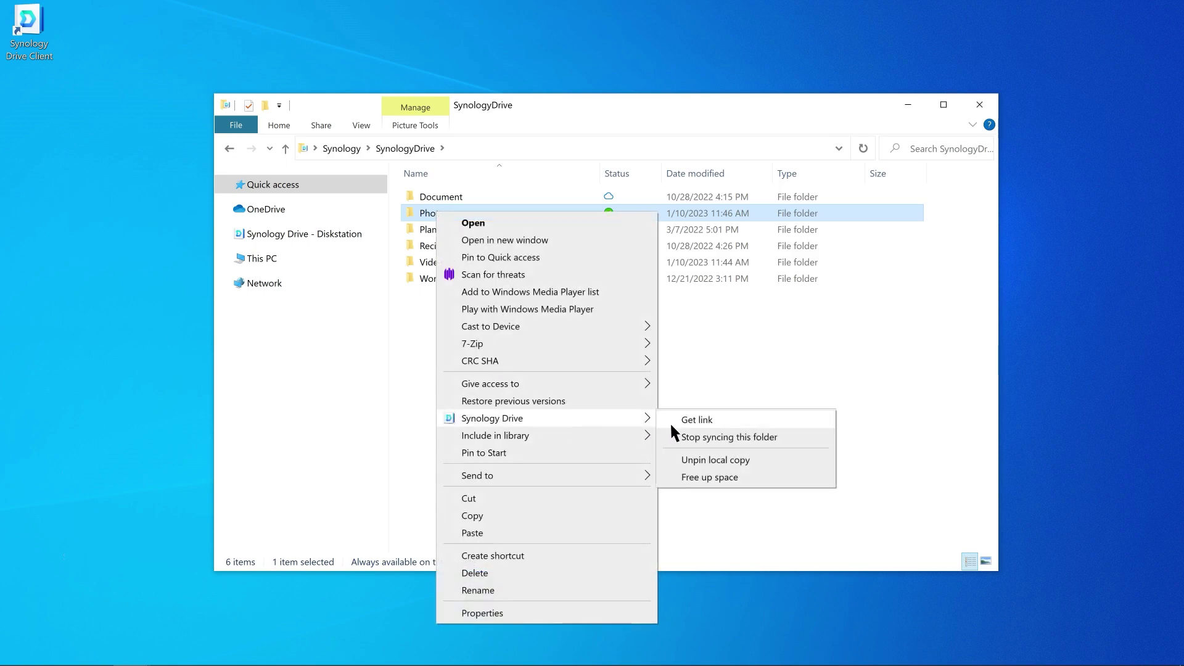
left_click(671, 462)
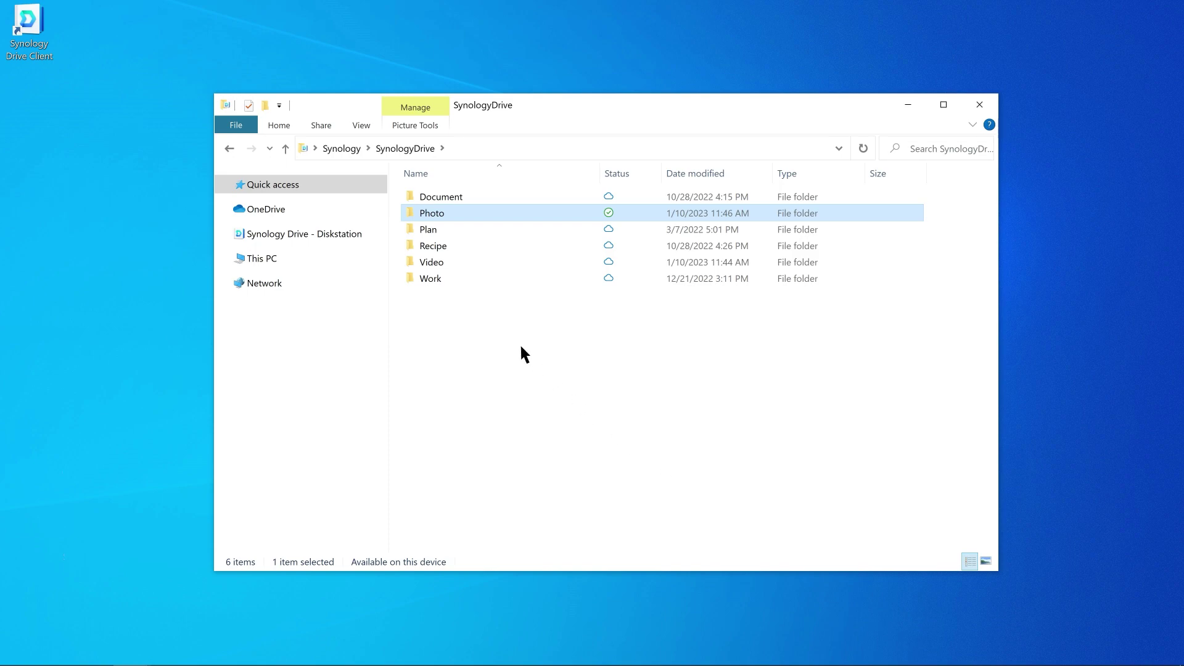
- Free up the Photo folder's local space and view its Properties
right_click(413, 216)
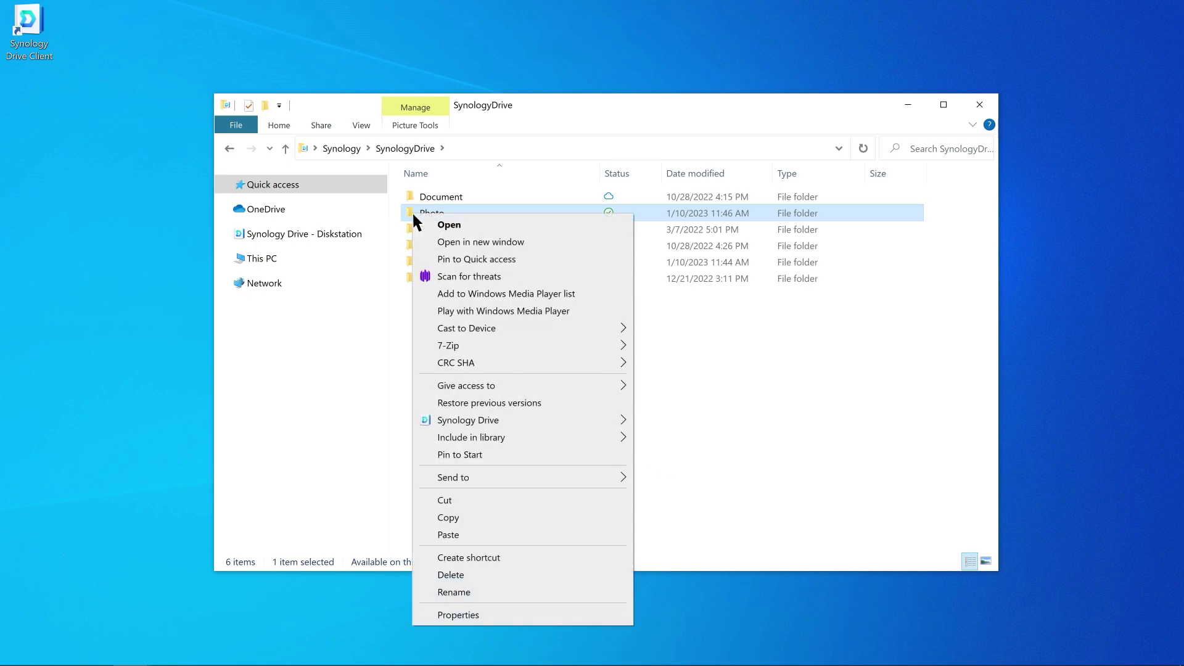
mouse_move(506, 418)
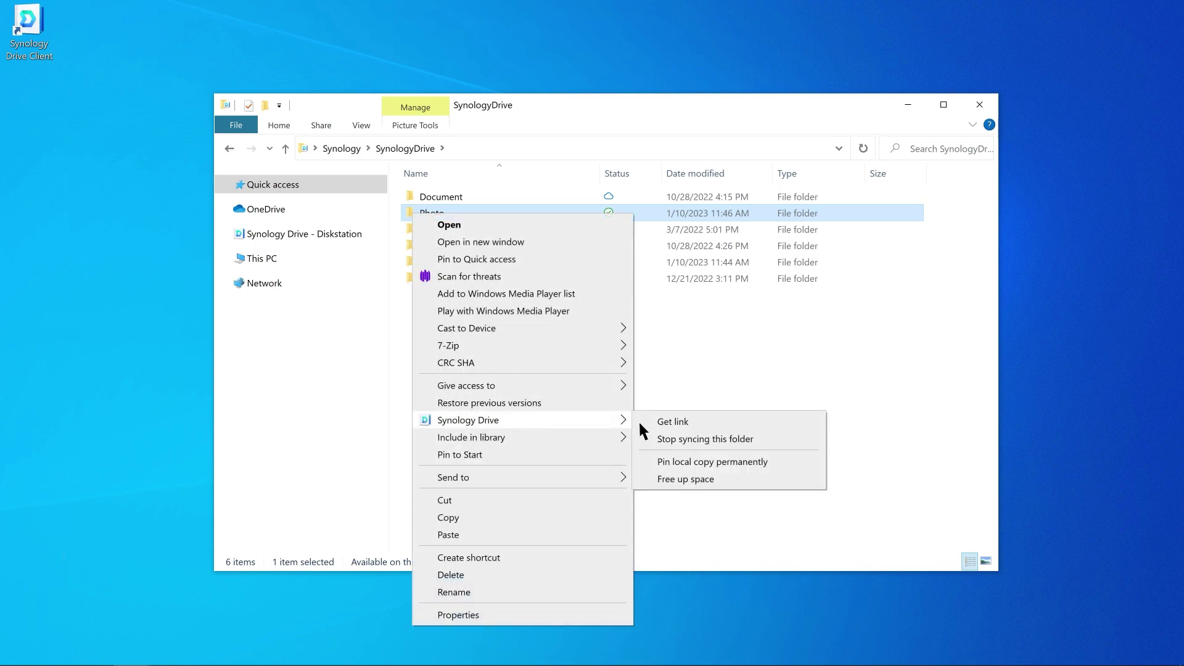
left_click(648, 479)
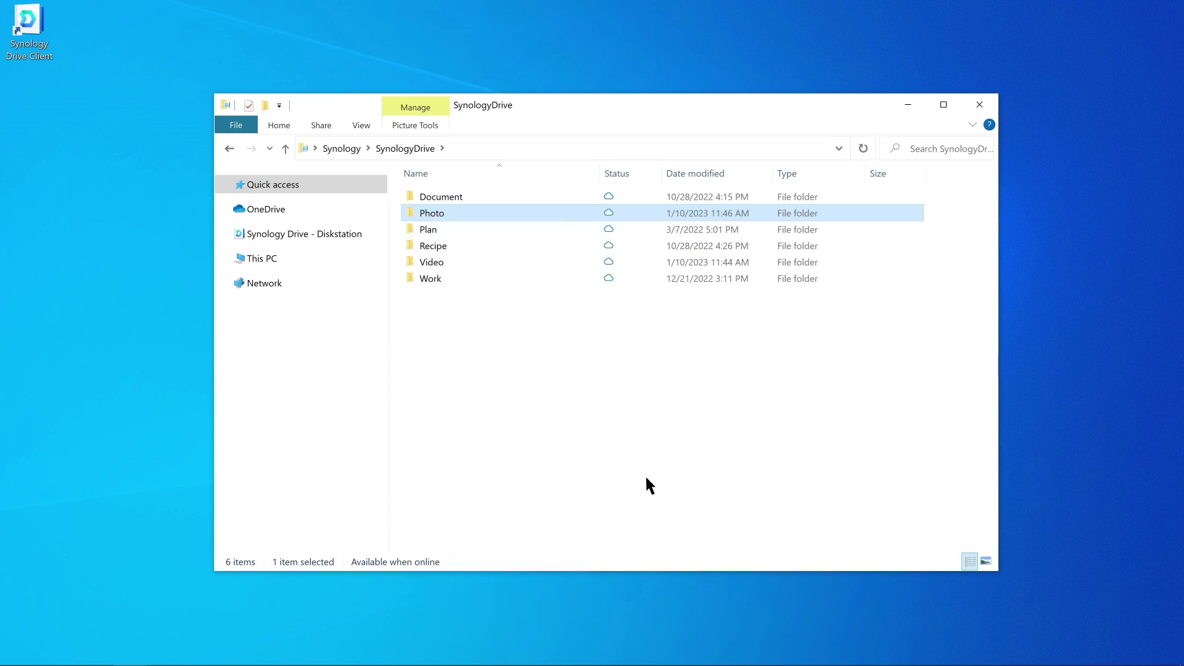
right_click(418, 216)
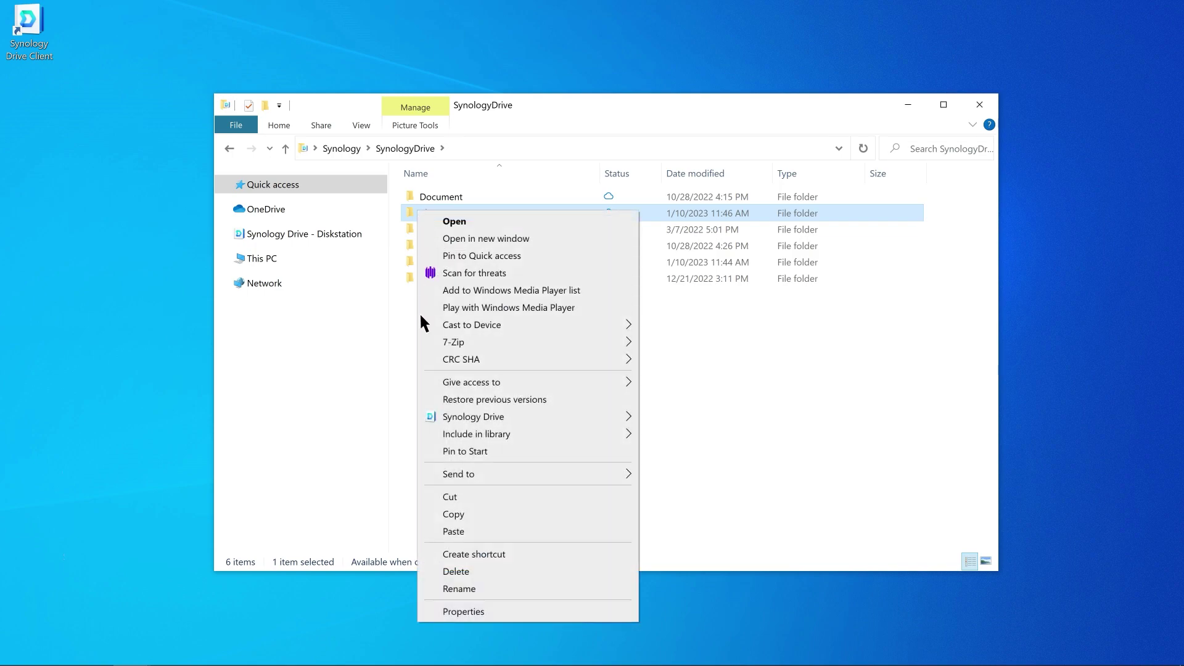
left_click(432, 610)
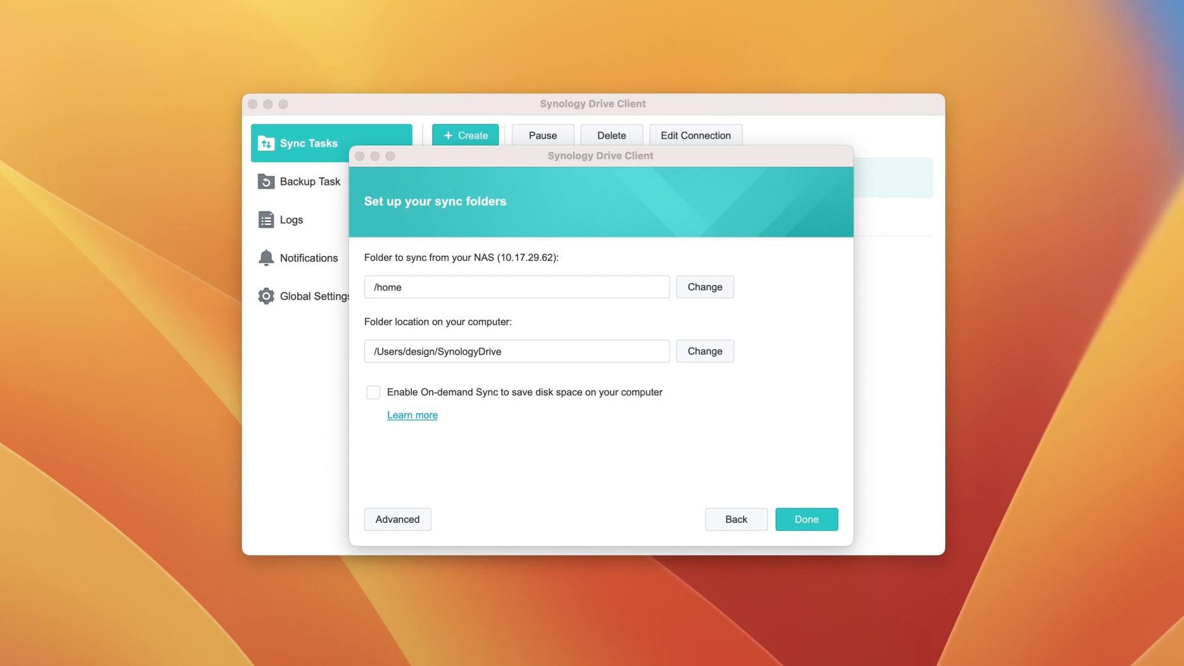
- Enable On-demand Sync, name the task synctask02, and create it
left_click(373, 393)
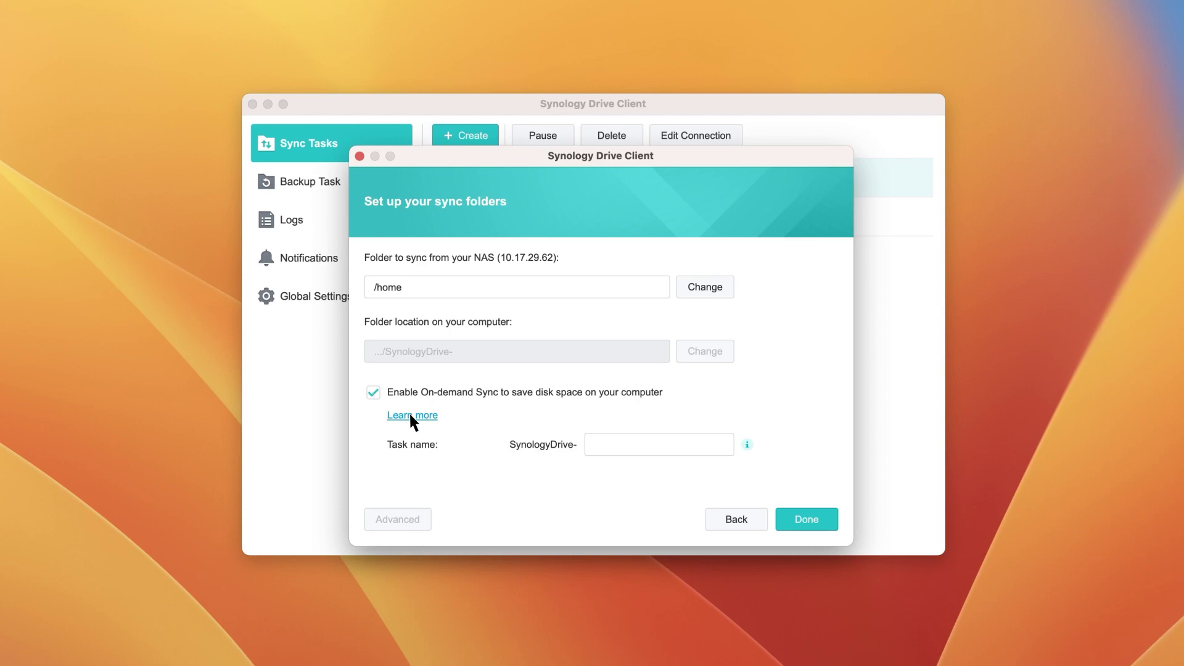
left_click(589, 448)
type("synctask02")
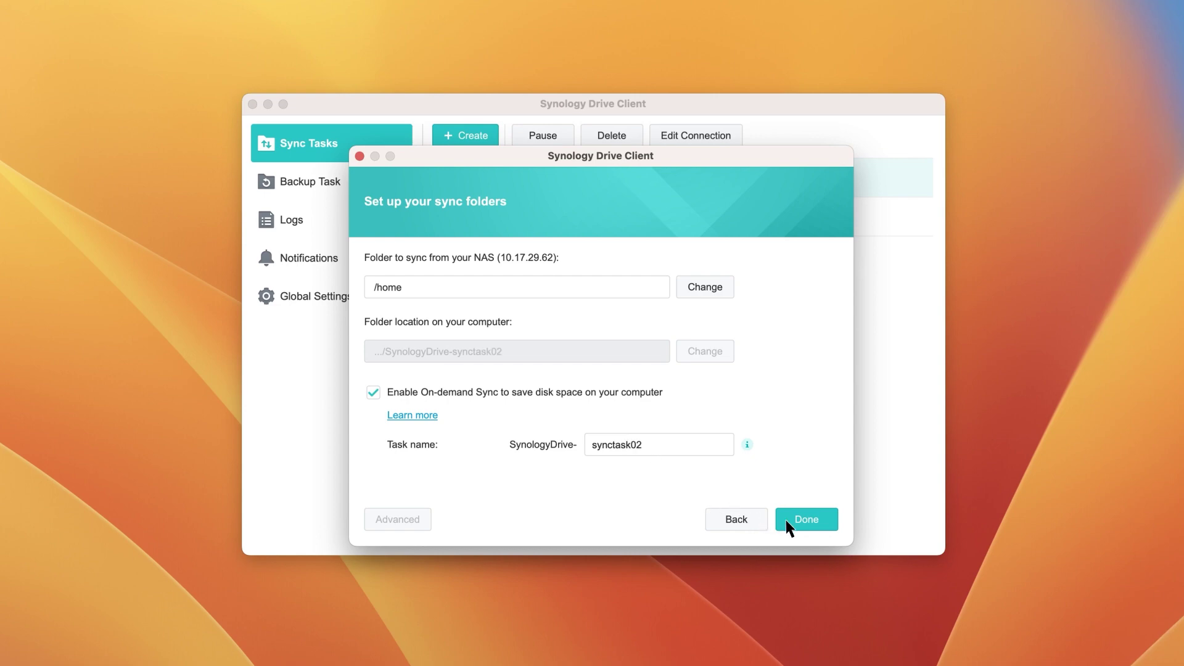
left_click(807, 521)
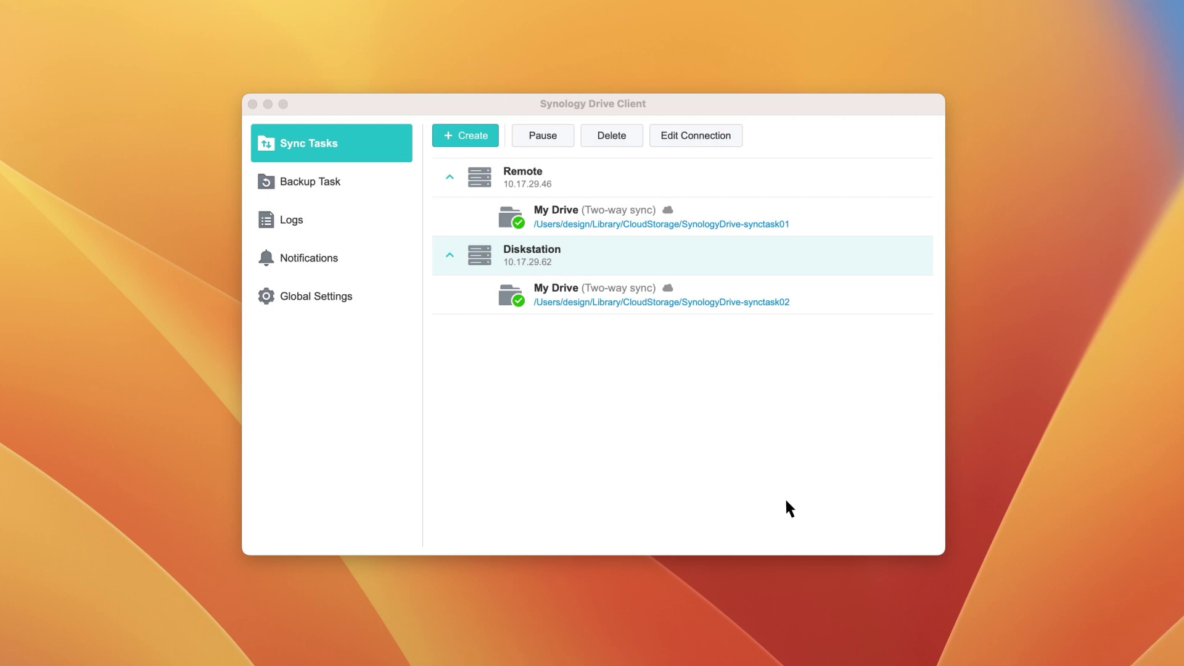
- Open the synctask02 sync folder in Finder from its path link
left_click(676, 294)
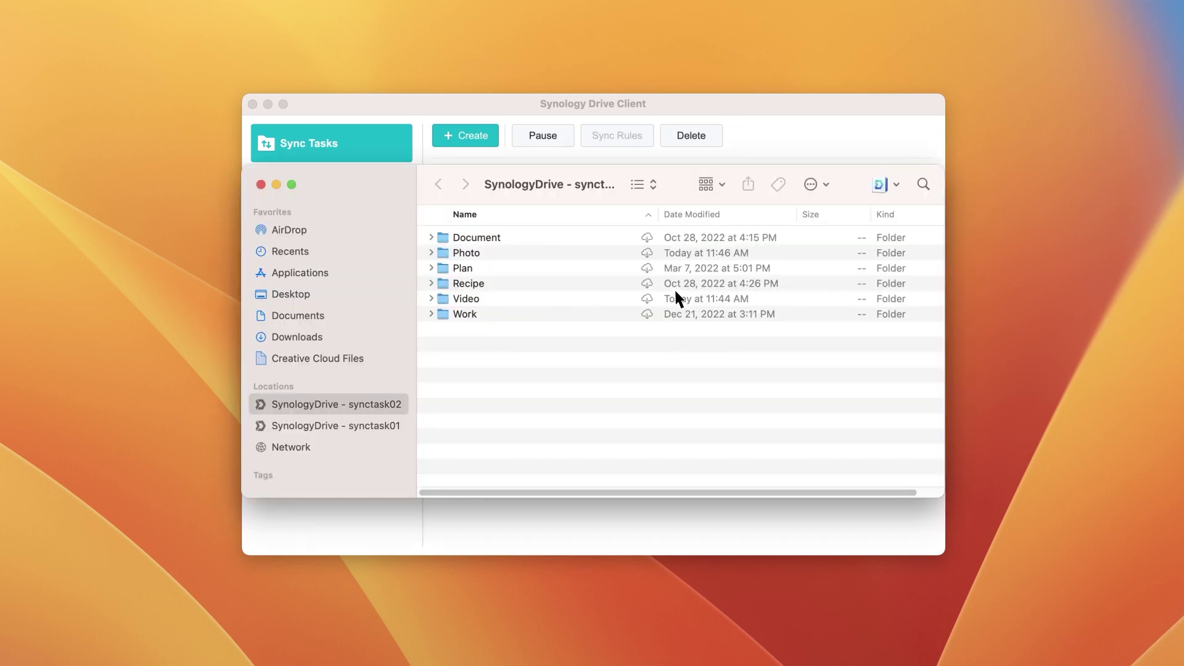
- In Photo, use Get Info on 542462148.jpg to confirm zero bytes on disk
double_click(562, 250)
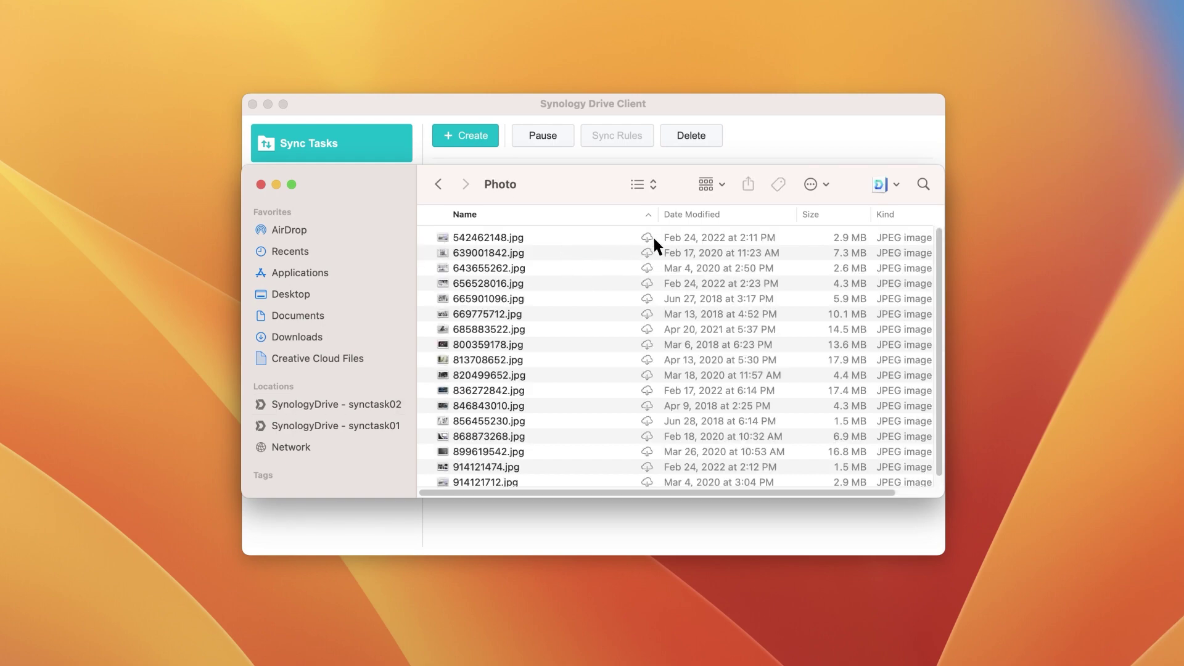
left_click(537, 239)
right_click(533, 238)
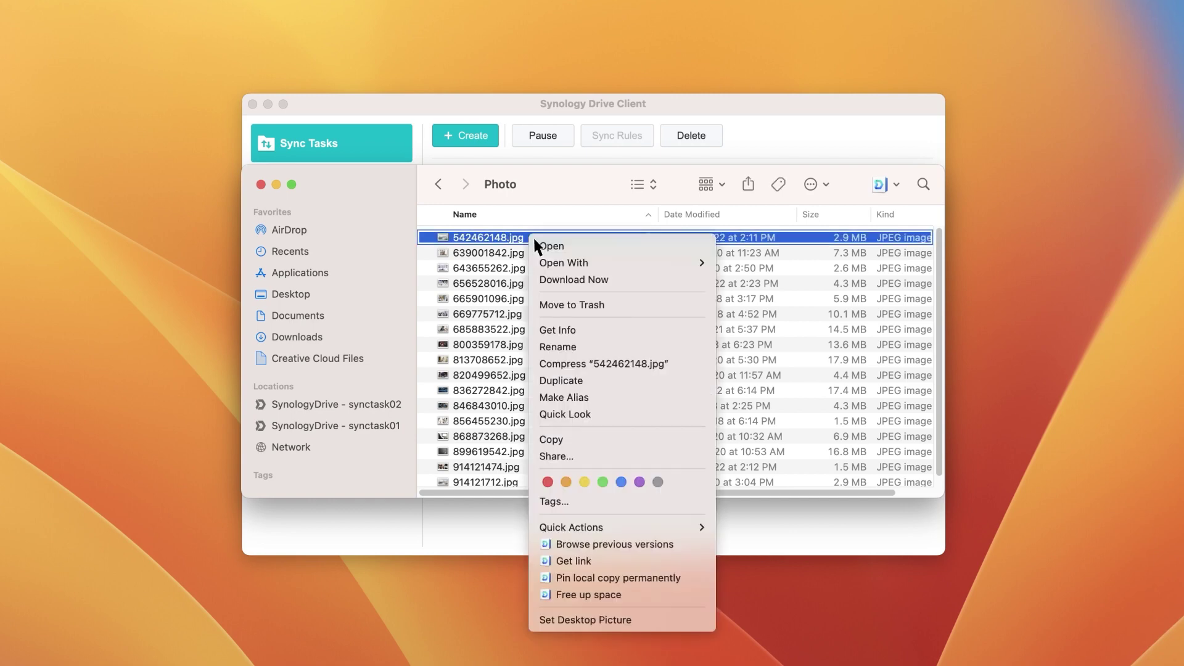
left_click(586, 328)
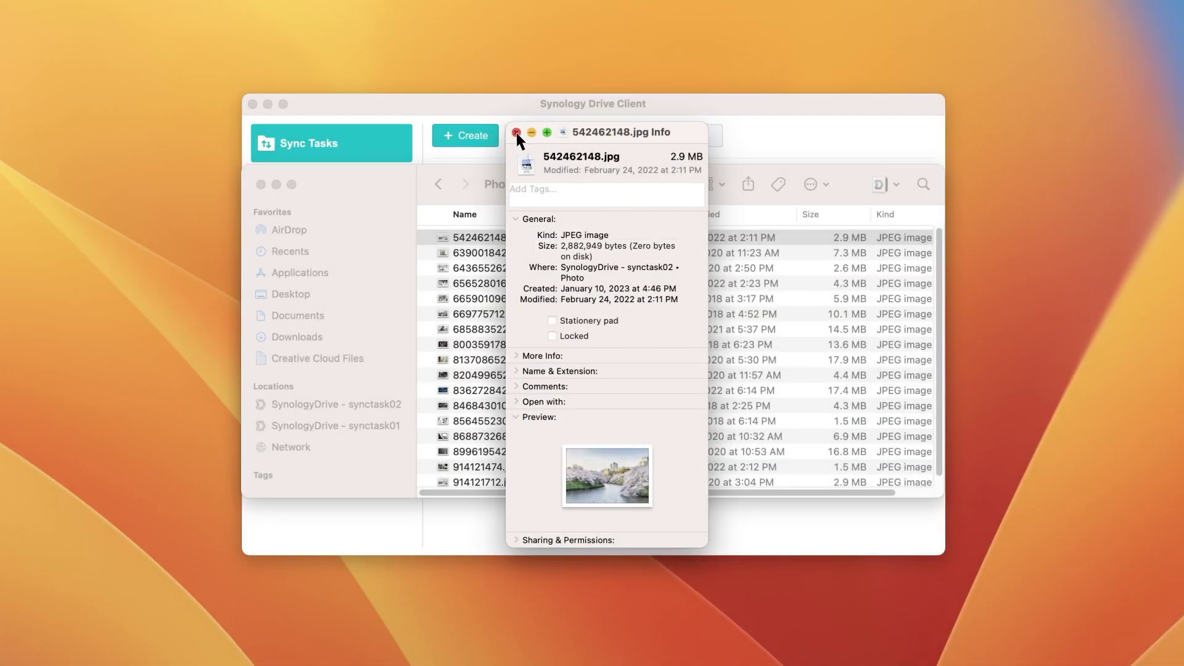
left_click(516, 132)
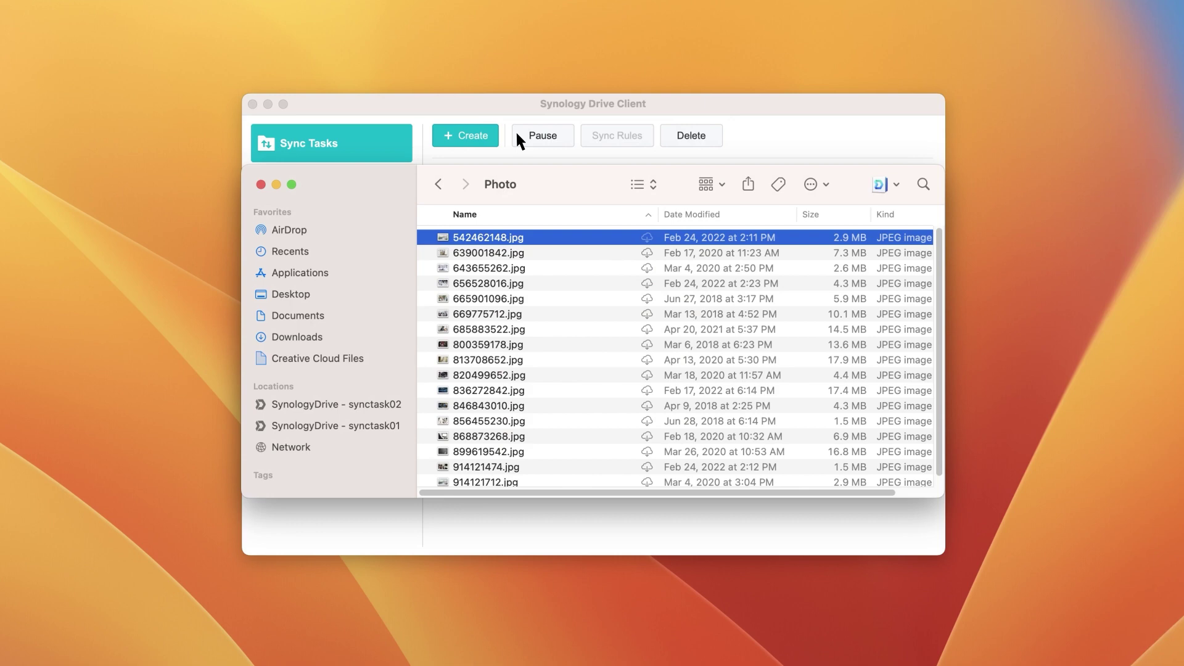
- Back in synctask02, pin the Photo folder's local copy permanently
left_click(439, 185)
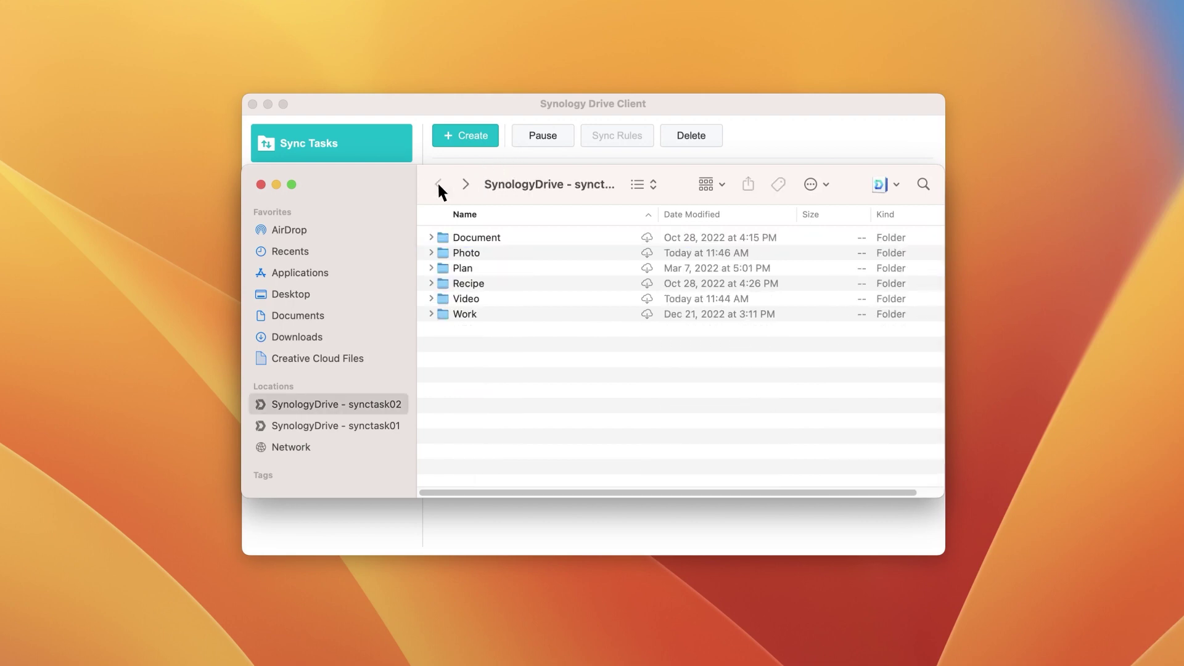
left_click(529, 253)
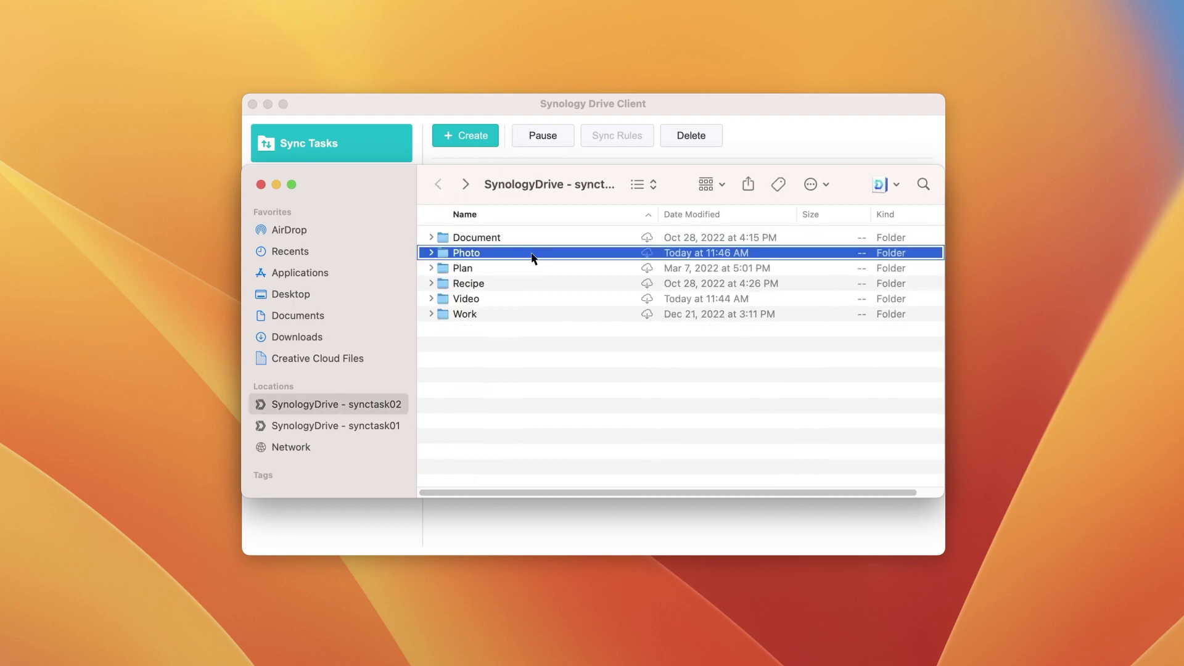
right_click(530, 254)
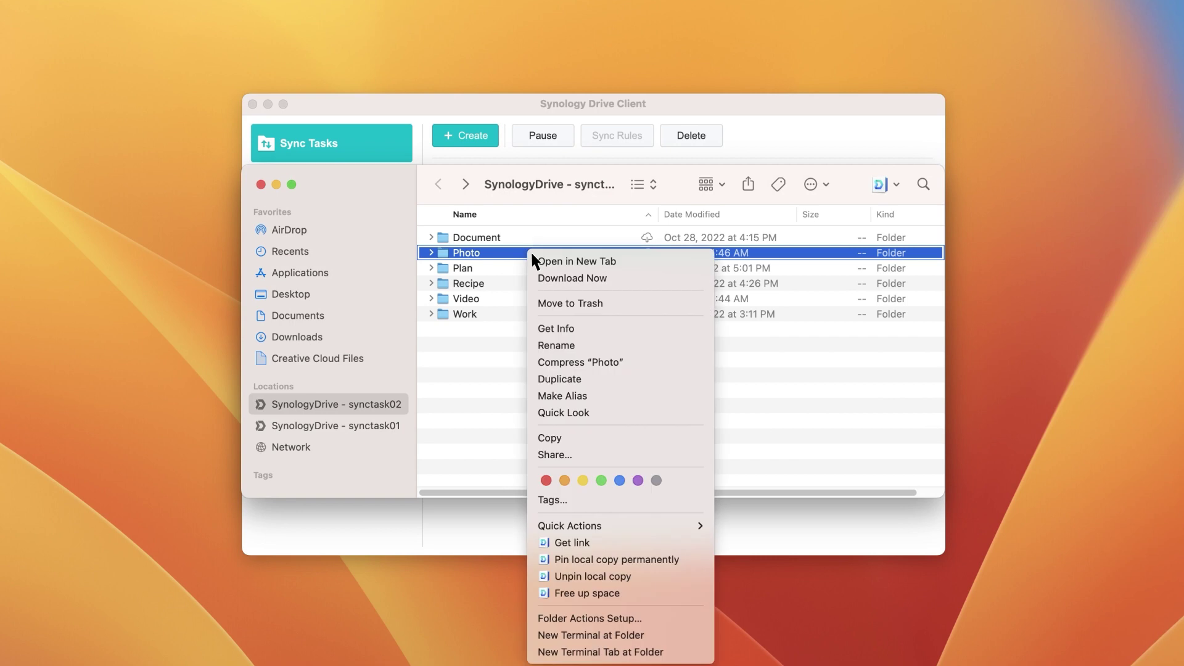
left_click(595, 560)
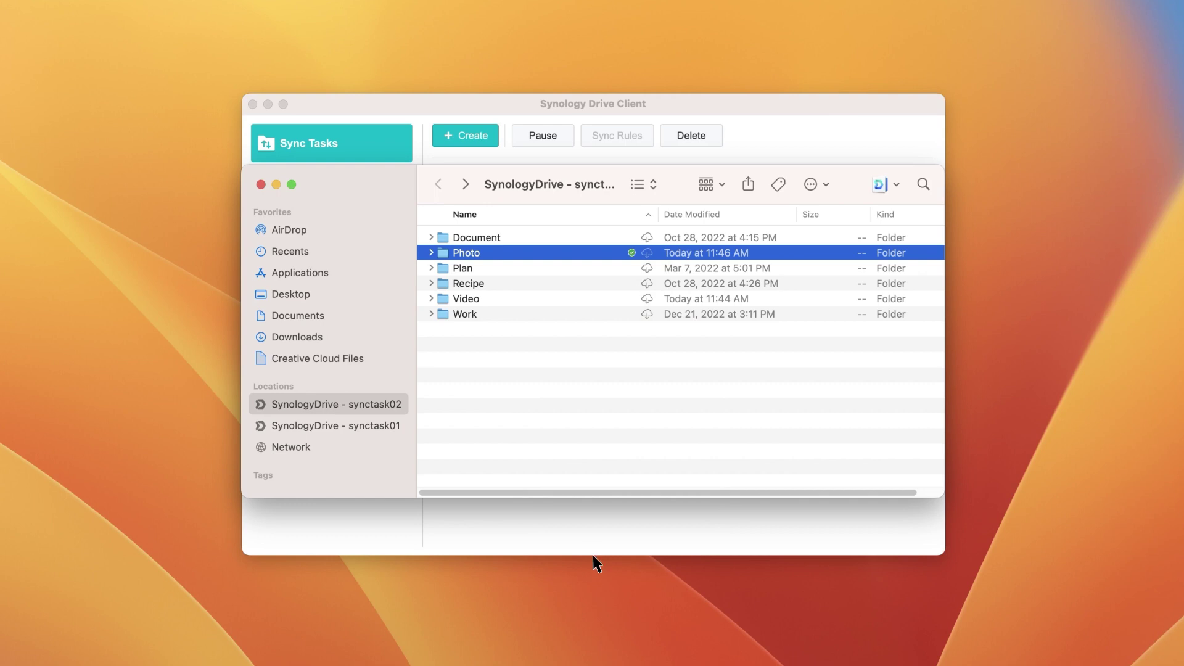
- Open Photo and preview the now-local image 542462148.jpg
double_click(494, 252)
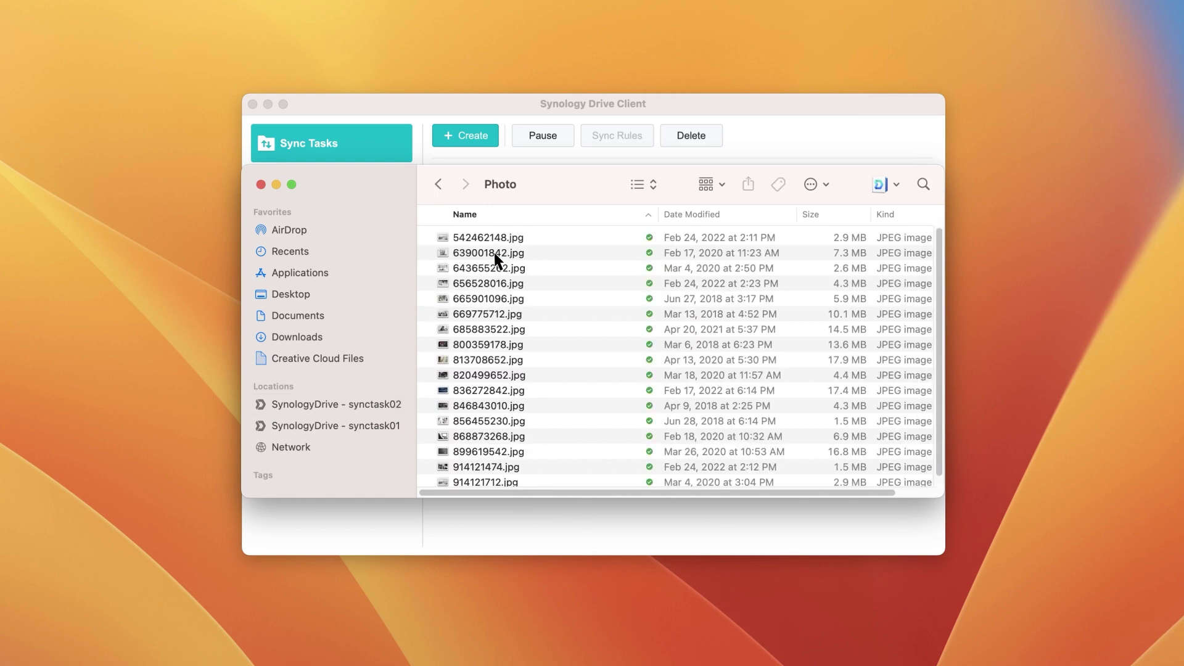
left_click(530, 240)
double_click(530, 240)
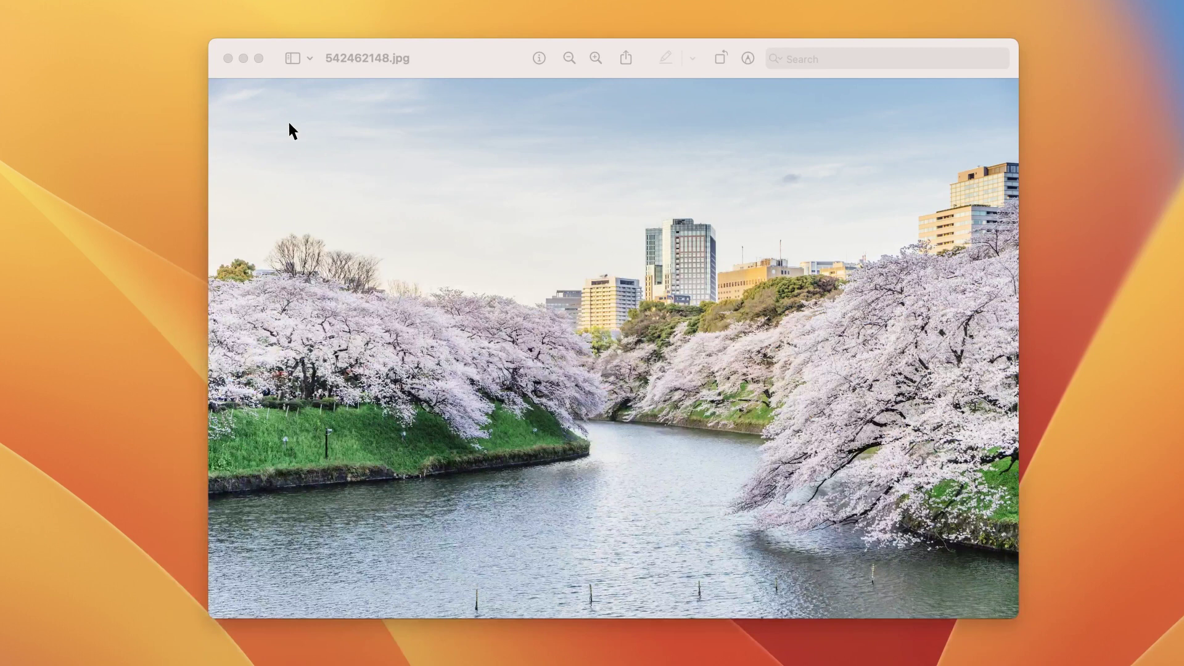
left_click(228, 58)
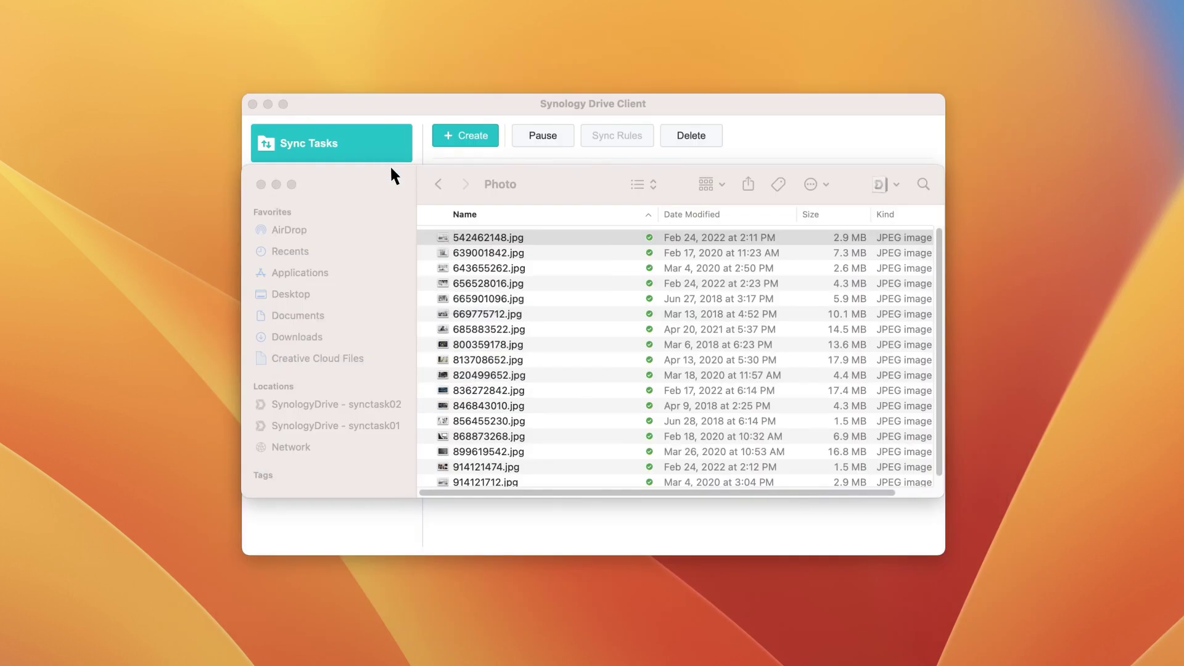
- Unpin the Photo folder's local copy, then free up its space
left_click(438, 184)
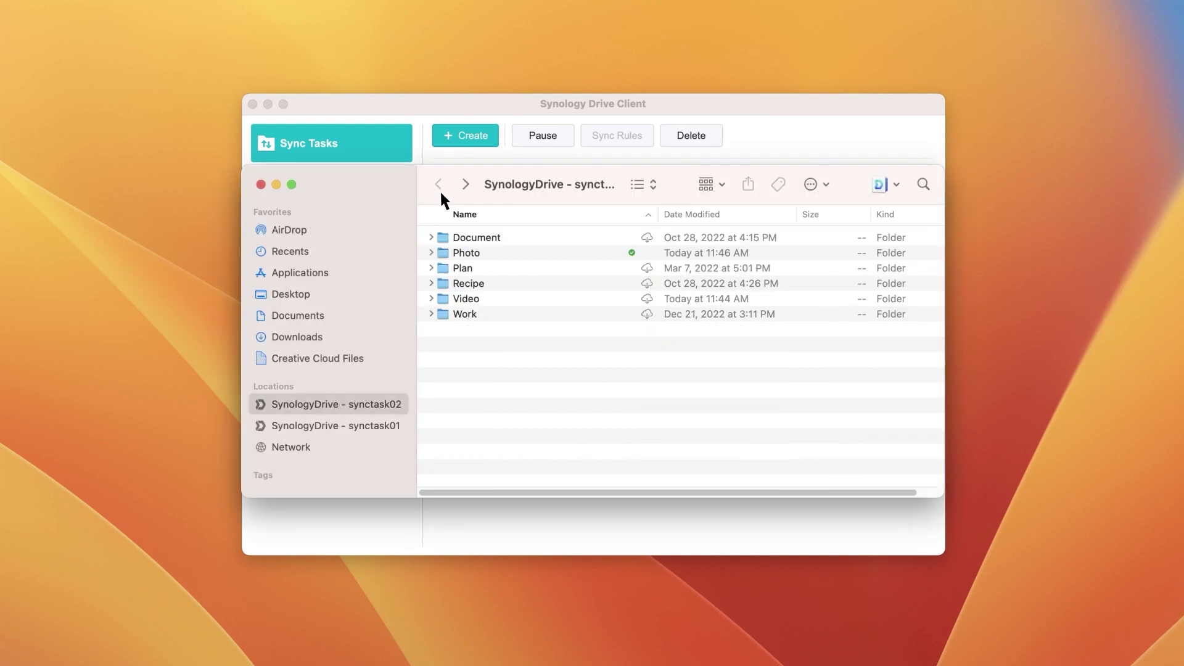
left_click(494, 254)
right_click(493, 254)
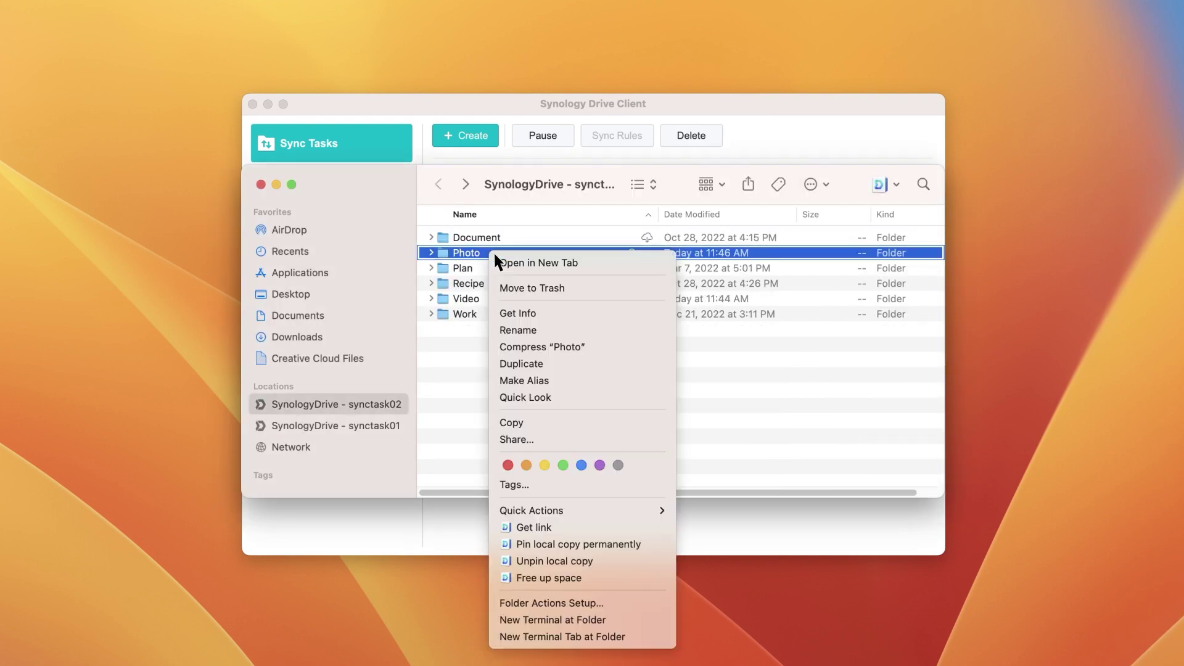
left_click(595, 560)
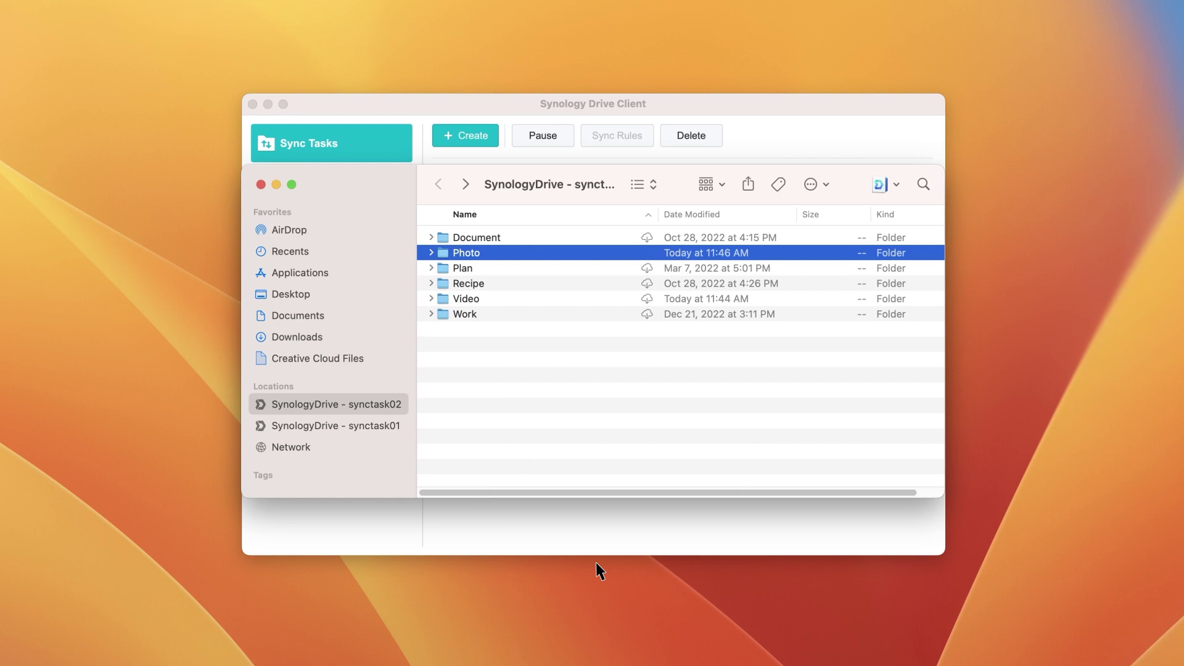
right_click(461, 254)
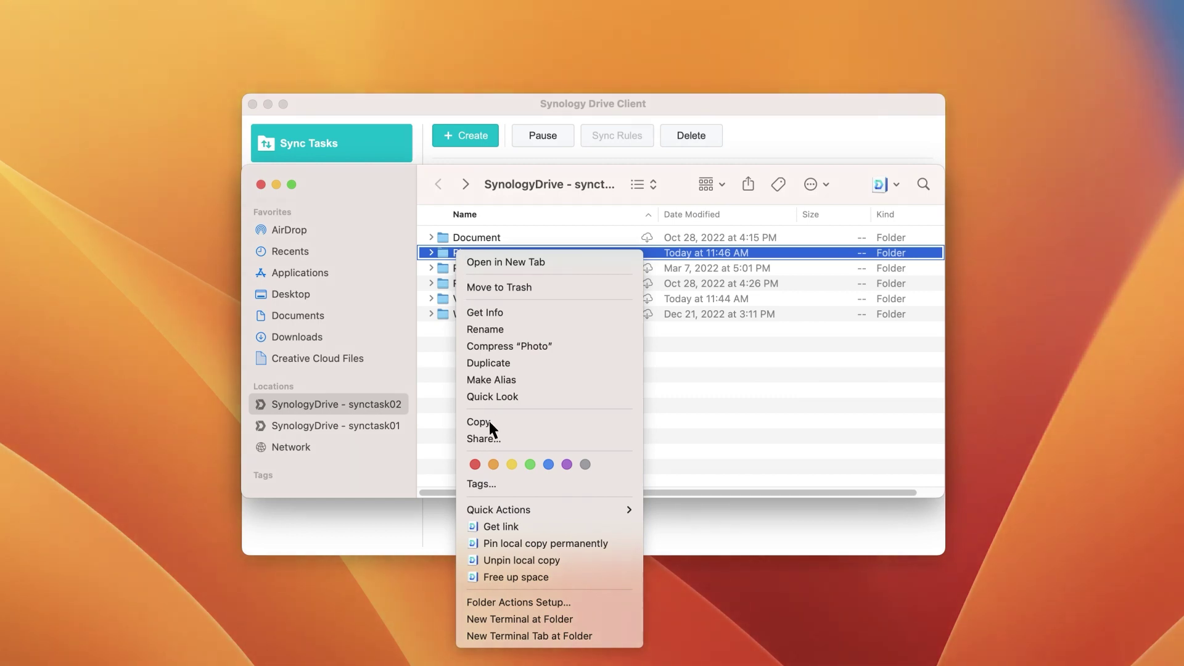
left_click(553, 577)
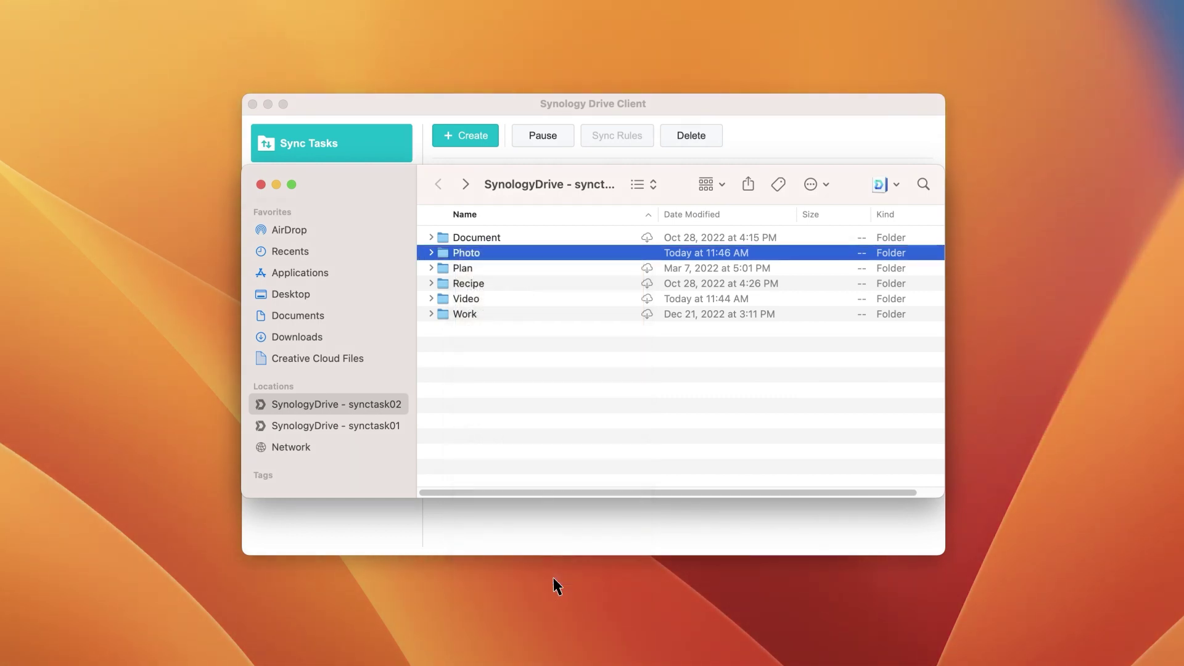